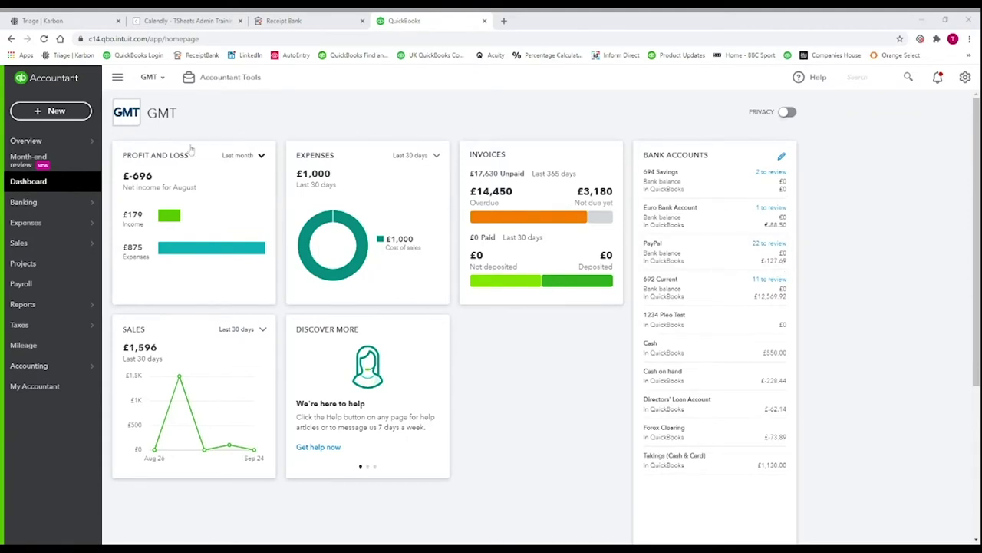
Go to Banking and look over the bank account cards, including PayPal's 22 transactions for review
click(46, 202)
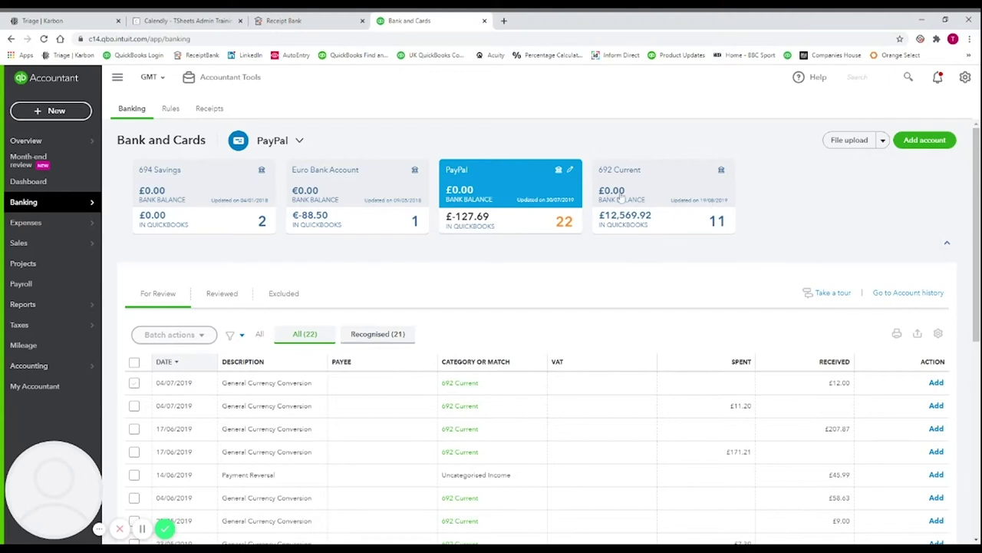
scroll(300, 213, down, 1)
scroll(407, 225, up, 1)
scroll(595, 383, down, 2)
scroll(598, 323, up, 2)
scroll(549, 381, down, 1)
scroll(565, 330, up, 1)
Switch to the 692 Current feed and review its 11 transactions, noting two uncategorised Rymans entries
click(653, 205)
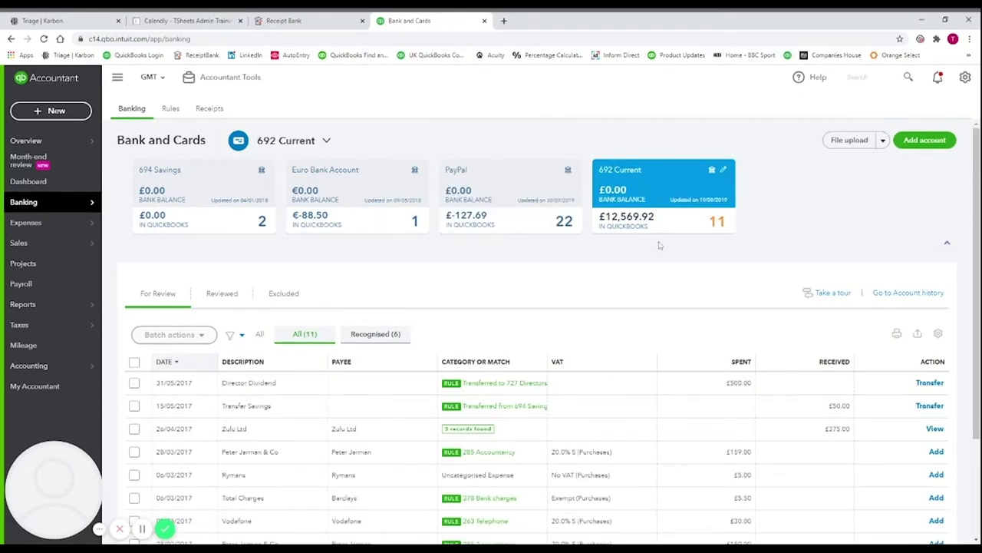
scroll(673, 240, down, 1)
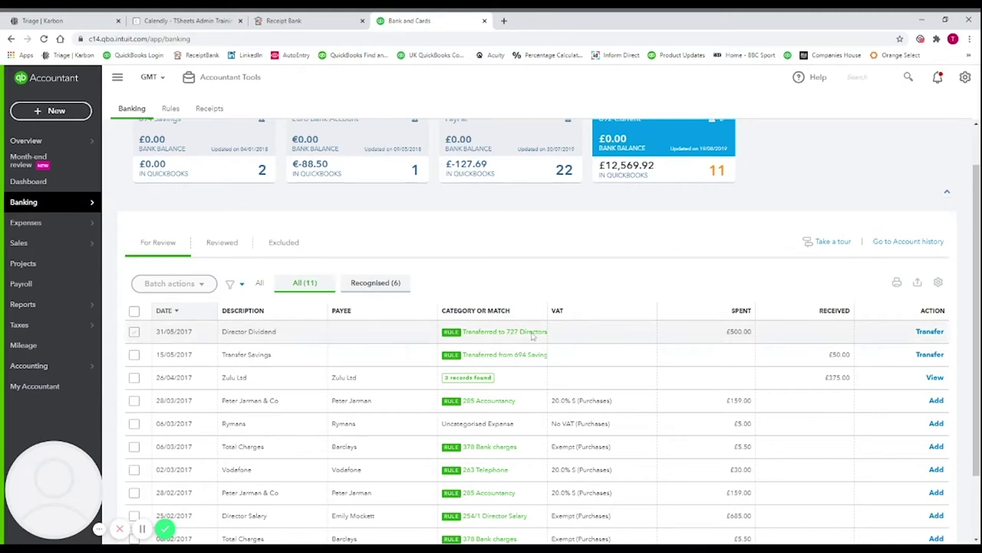
scroll(538, 277, down, 1)
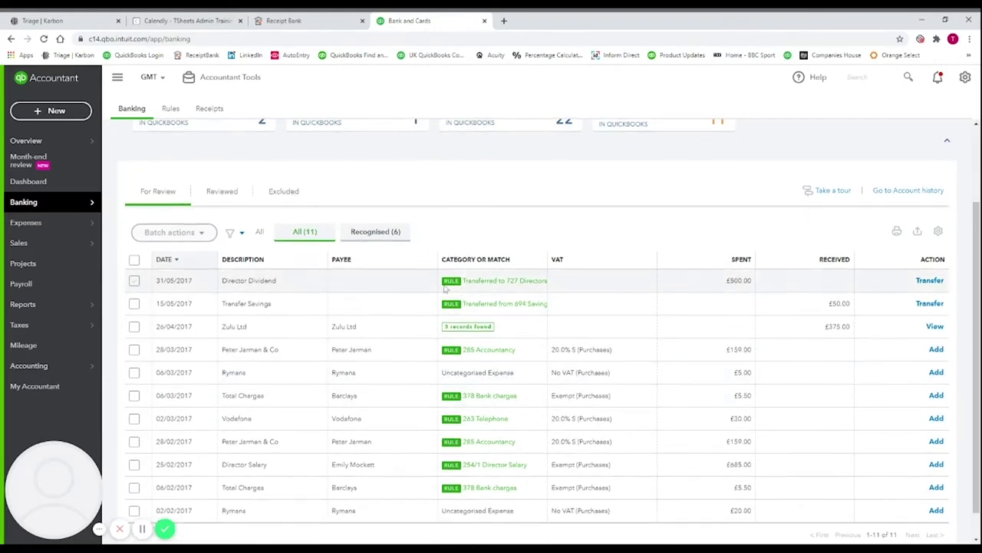
scroll(495, 291, down, 1)
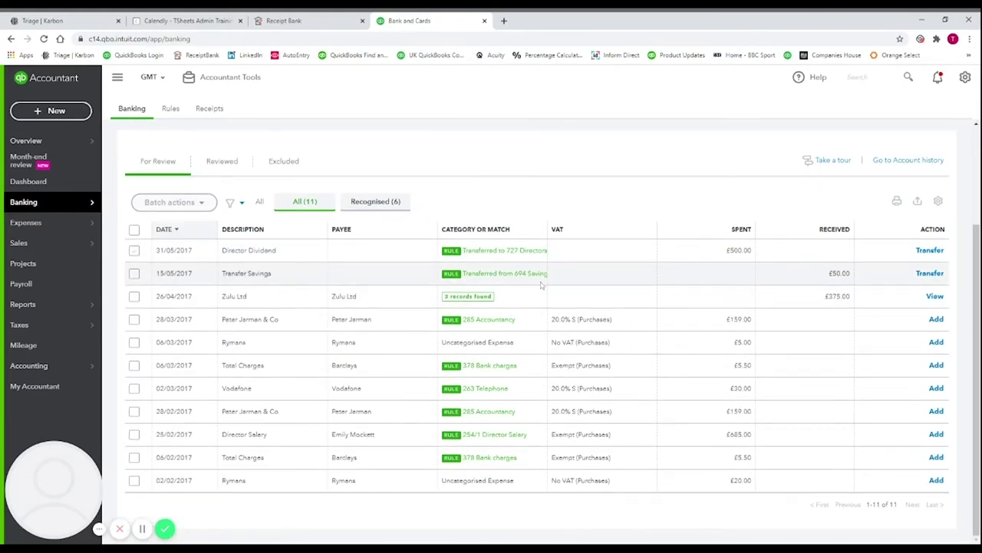
scroll(506, 310, up, 1)
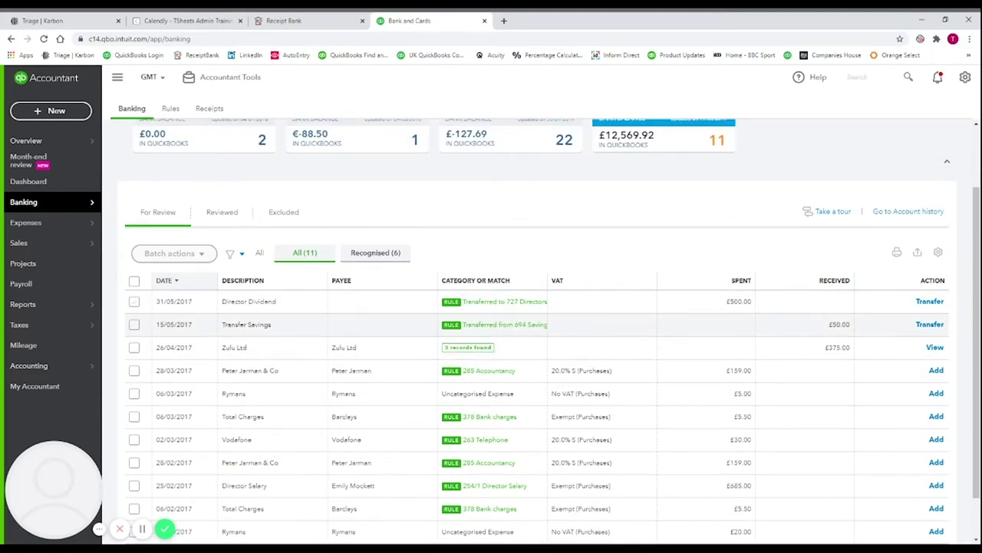
scroll(537, 345, up, 1)
scroll(540, 398, down, 1)
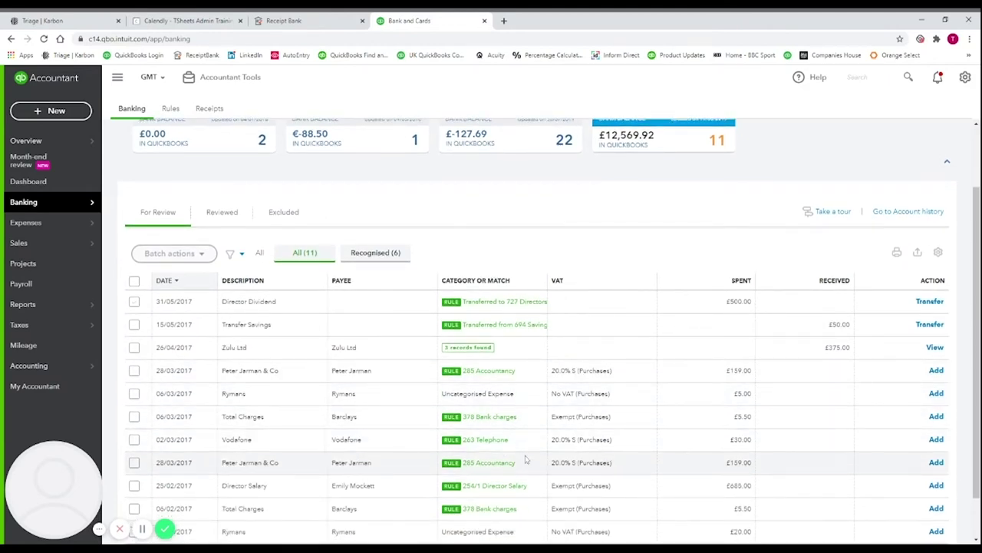
scroll(436, 400, down, 1)
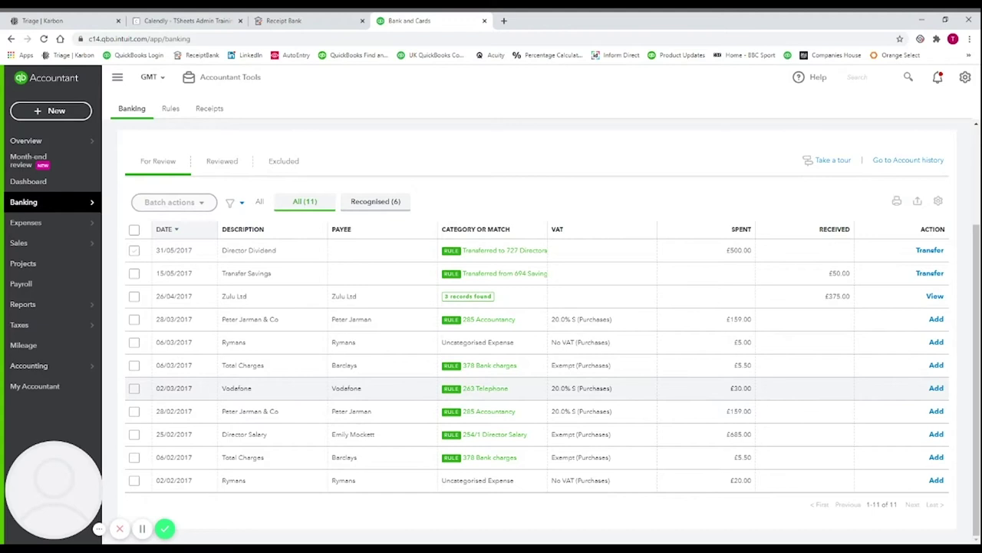
scroll(481, 402, up, 3)
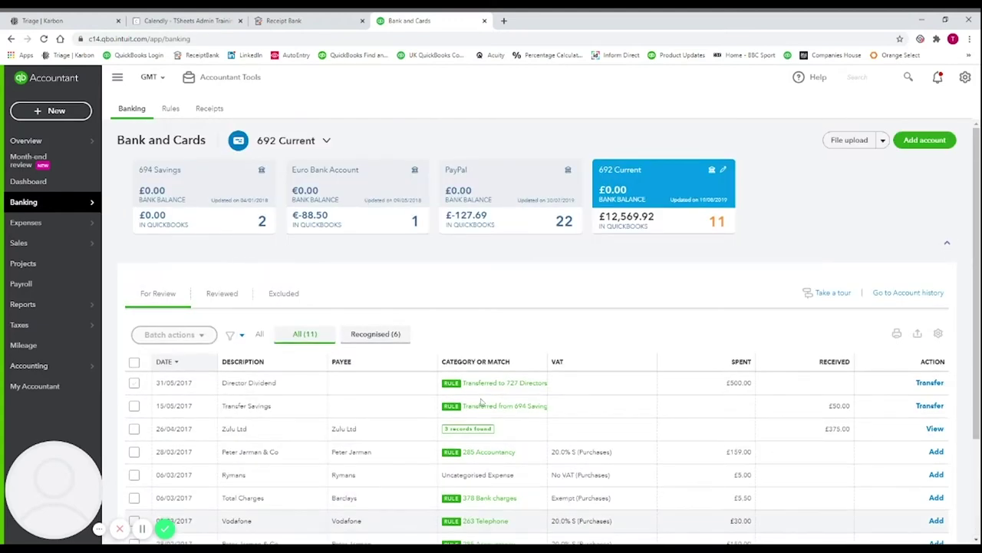
Switch to the PayPal feed and expand the 23/05/2019 £7.39 currency conversion transaction
click(558, 215)
scroll(557, 351, down, 3)
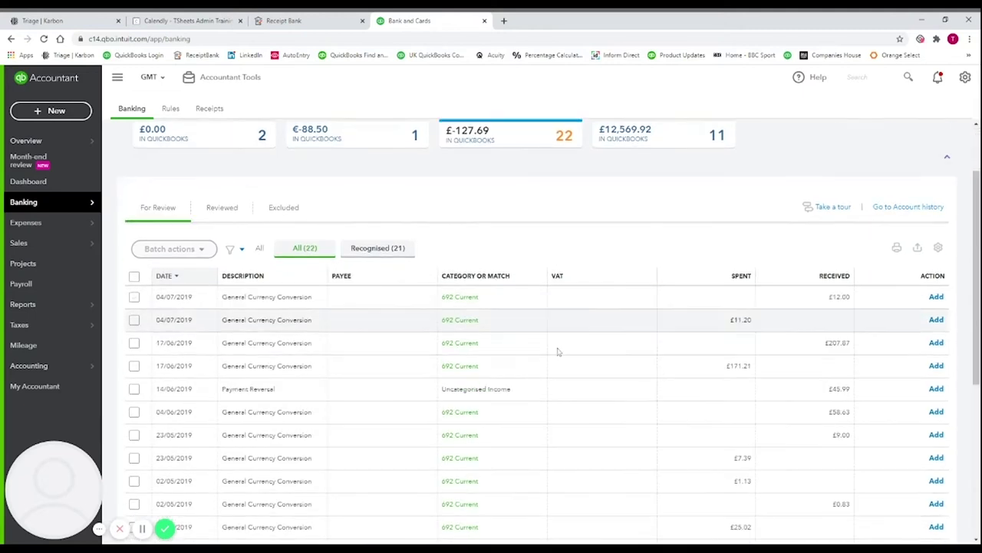
scroll(559, 361, down, 4)
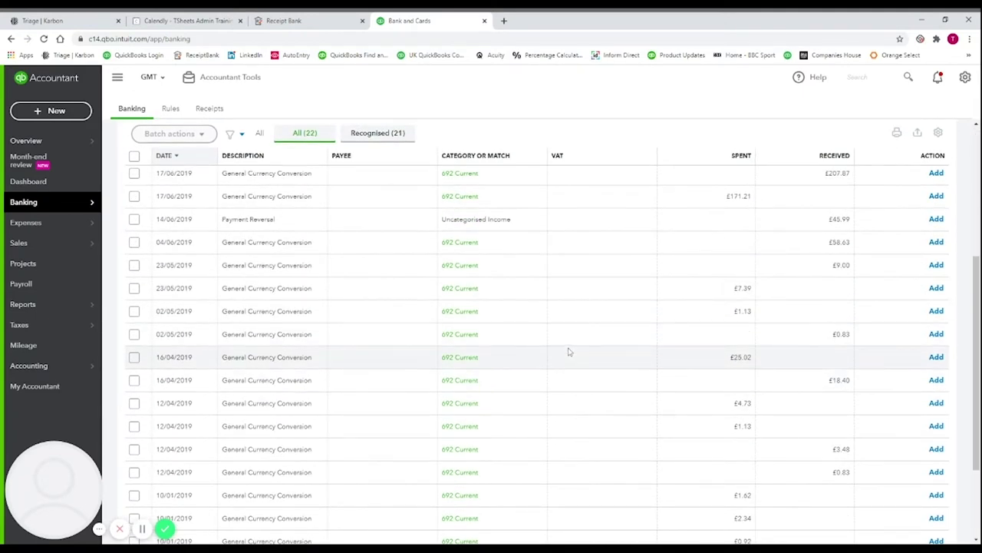
click(539, 287)
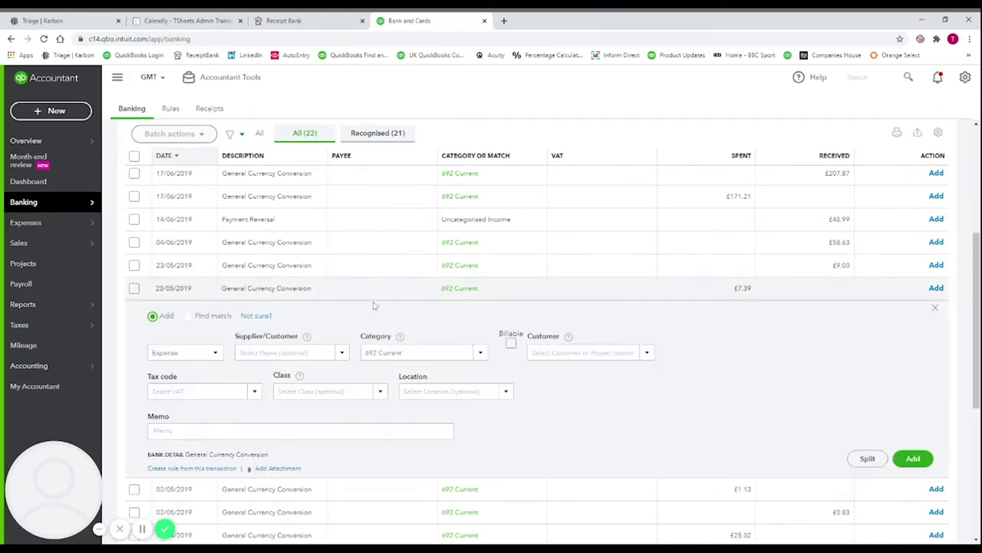
drag(269, 455, 189, 454)
click(321, 451)
Explore the supplier, Location and transaction type fields, keeping the type as Expense
click(330, 353)
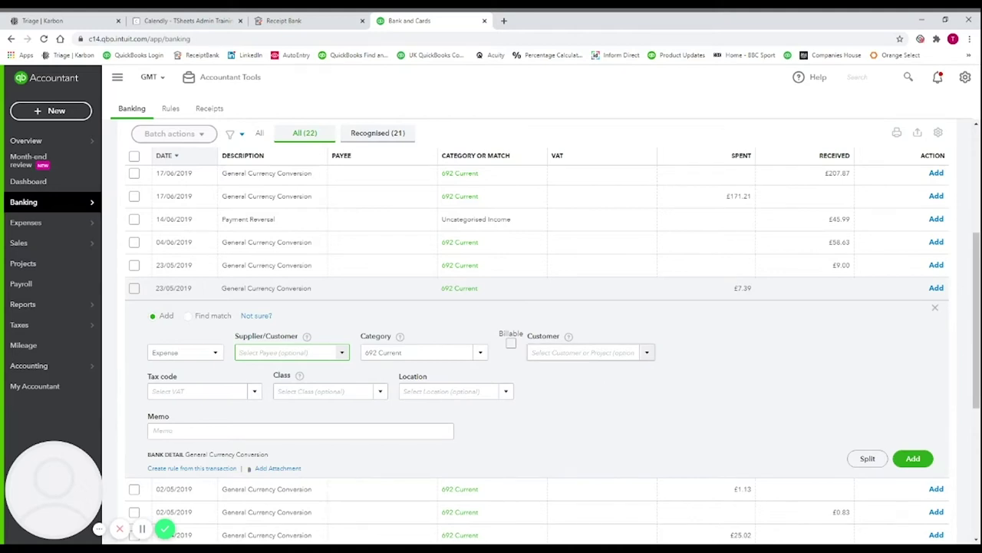
click(453, 391)
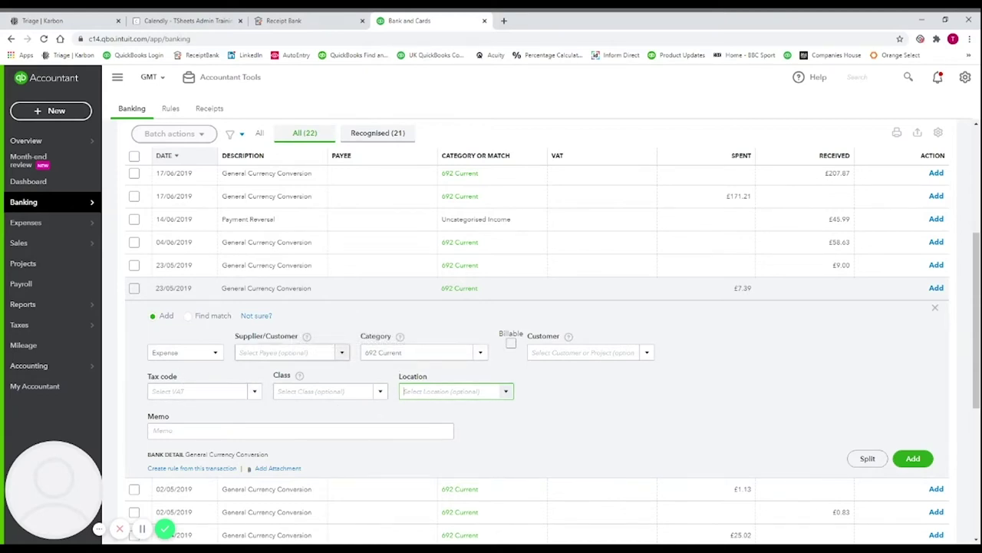
click(337, 352)
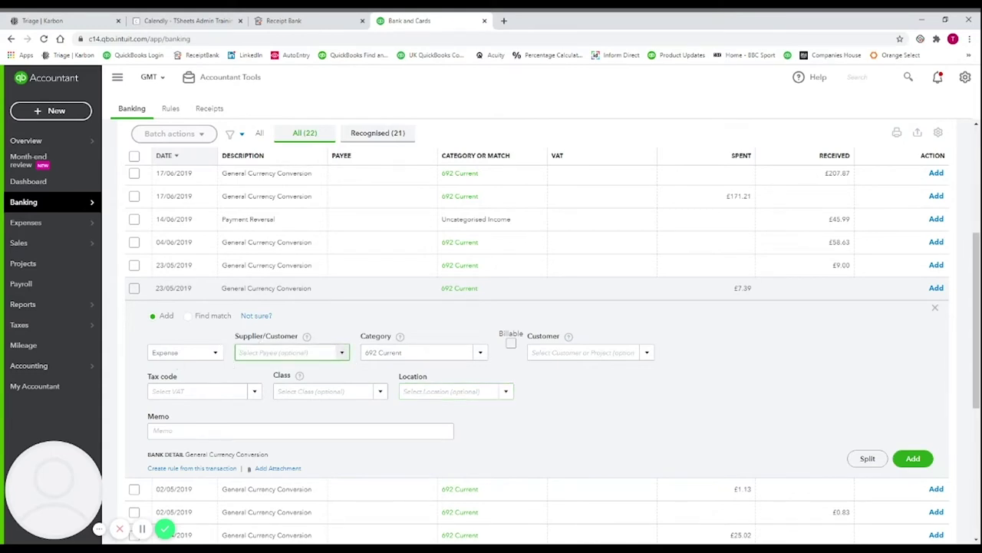
click(187, 355)
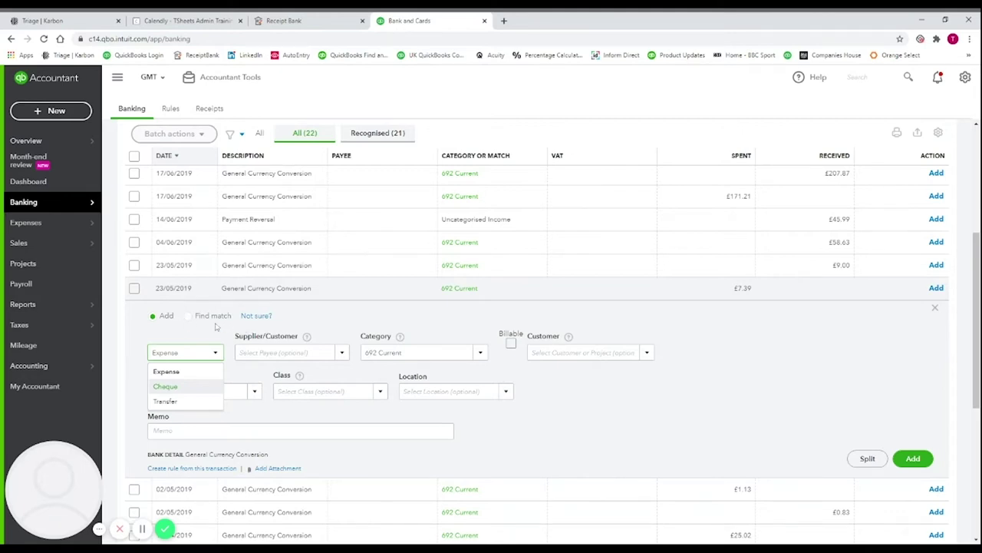
click(198, 343)
mouse_move(256, 318)
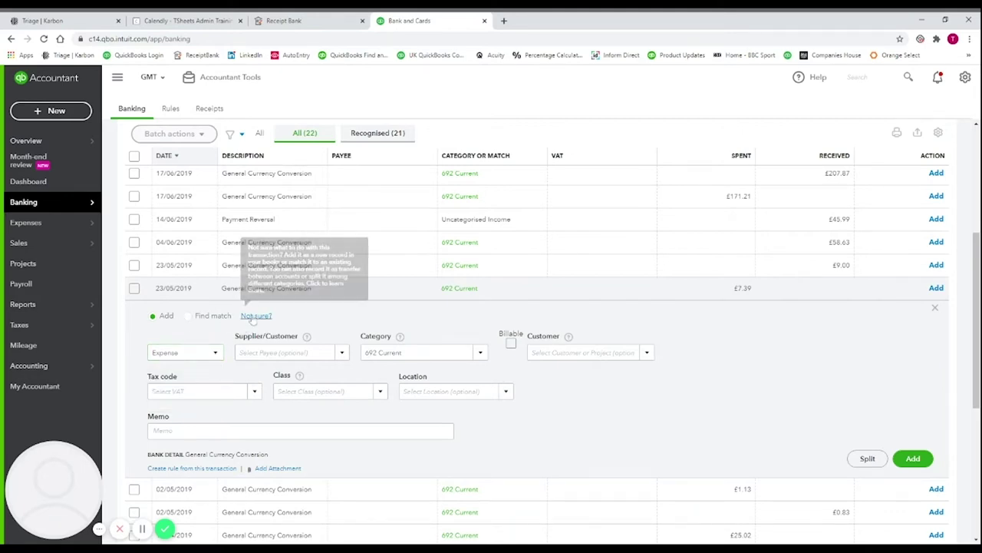
click(201, 354)
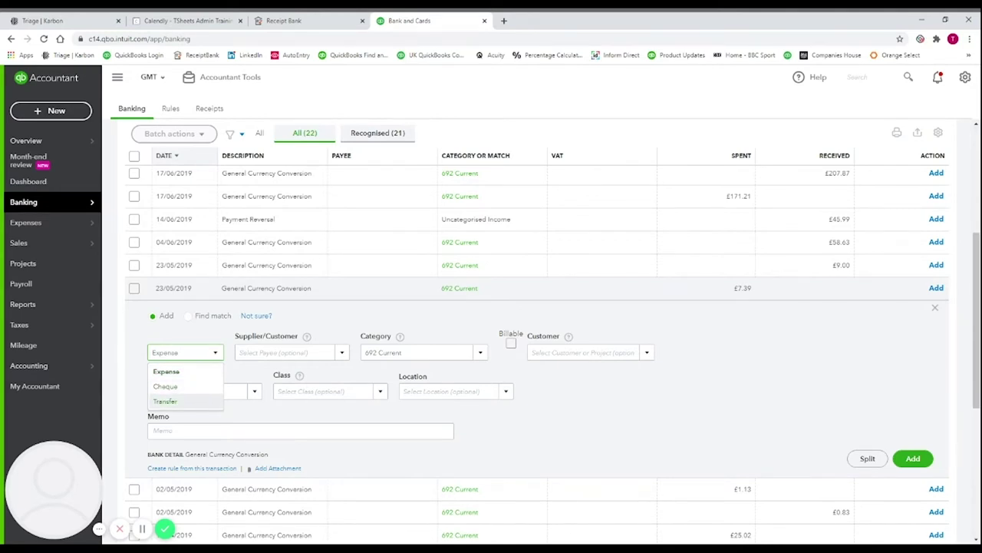
scroll(207, 307, up, 4)
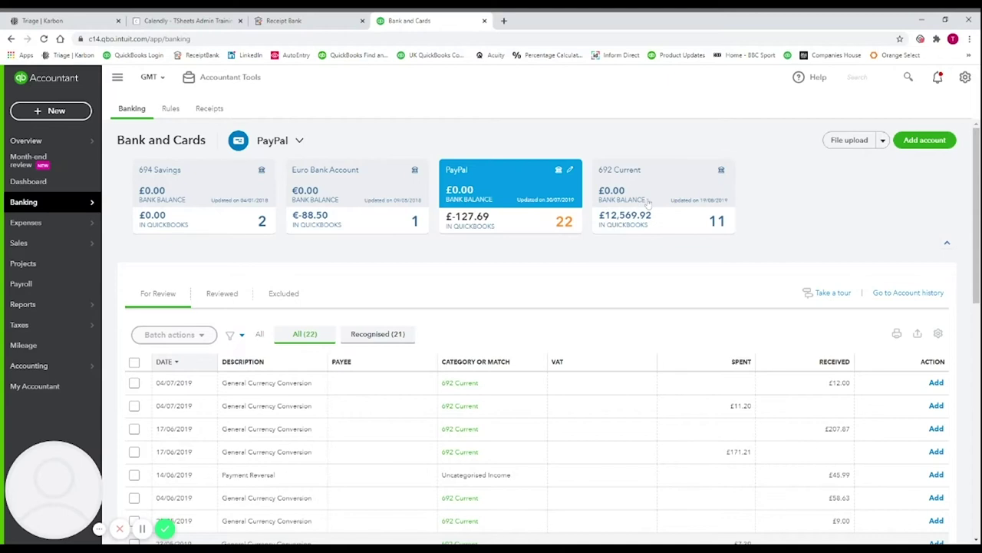
scroll(470, 407, down, 1)
scroll(470, 406, down, 3)
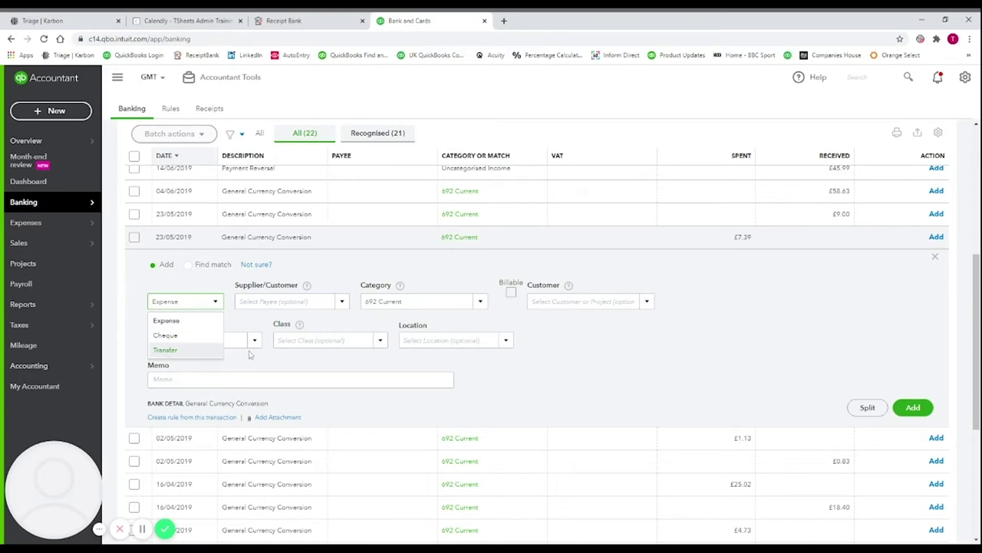
Keep the type as Expense and set supplier Rymans with category 264 Printing, postage and stationery
click(203, 300)
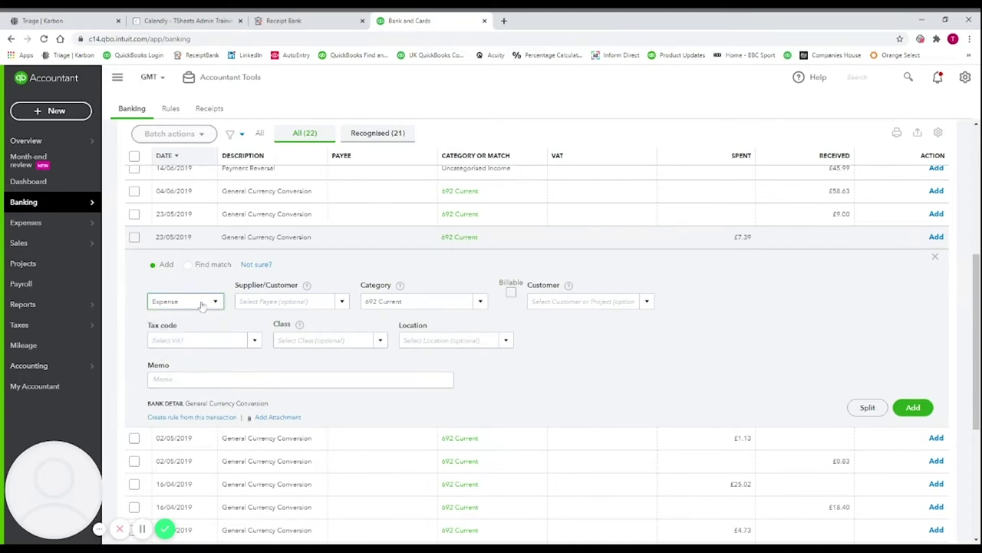
click(288, 301)
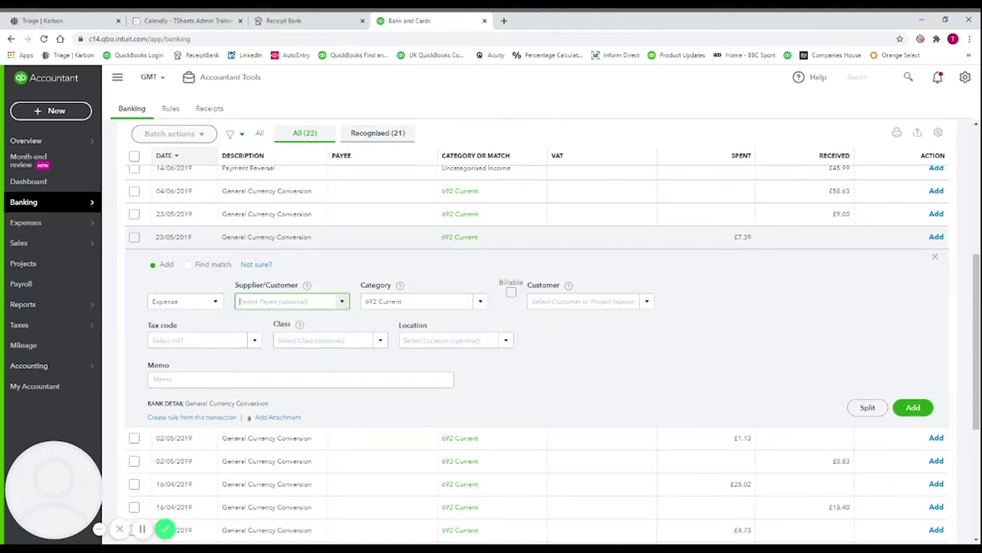
text(\)
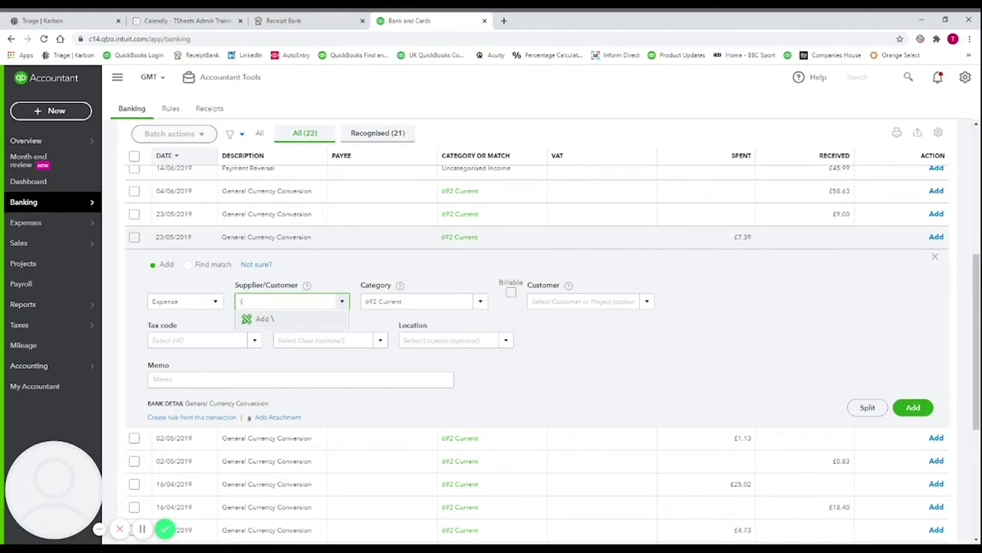
key(BackSpace)
text(rym)
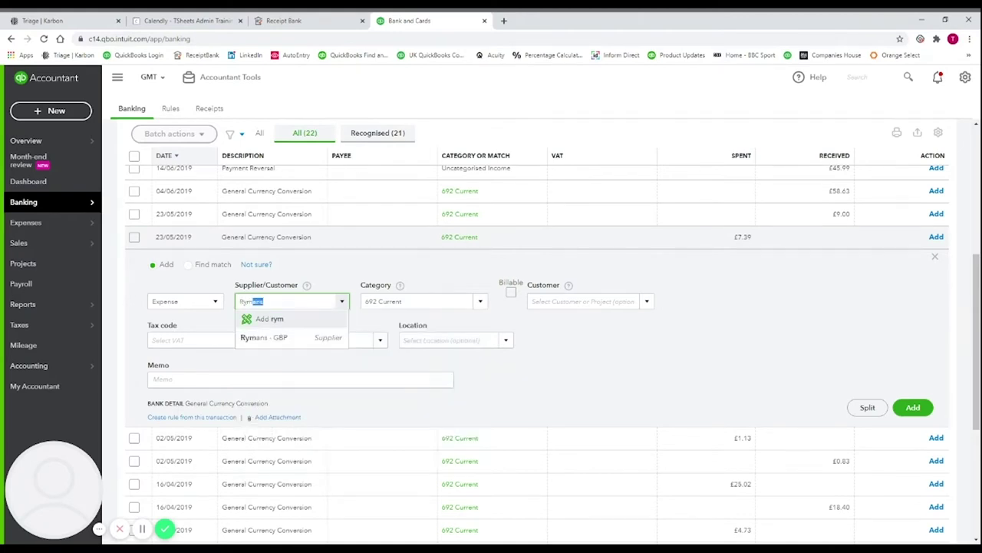
click(270, 343)
click(401, 301)
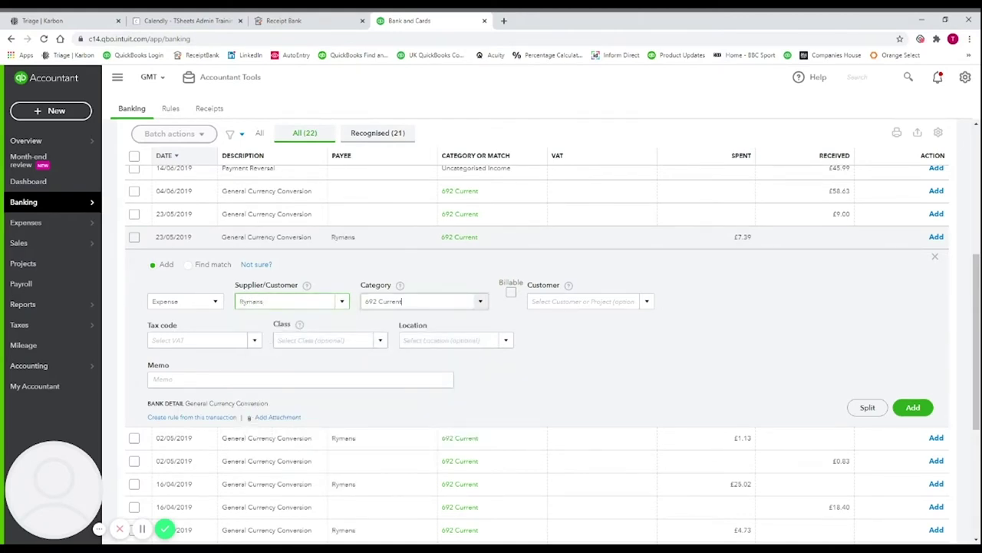
text(pos)
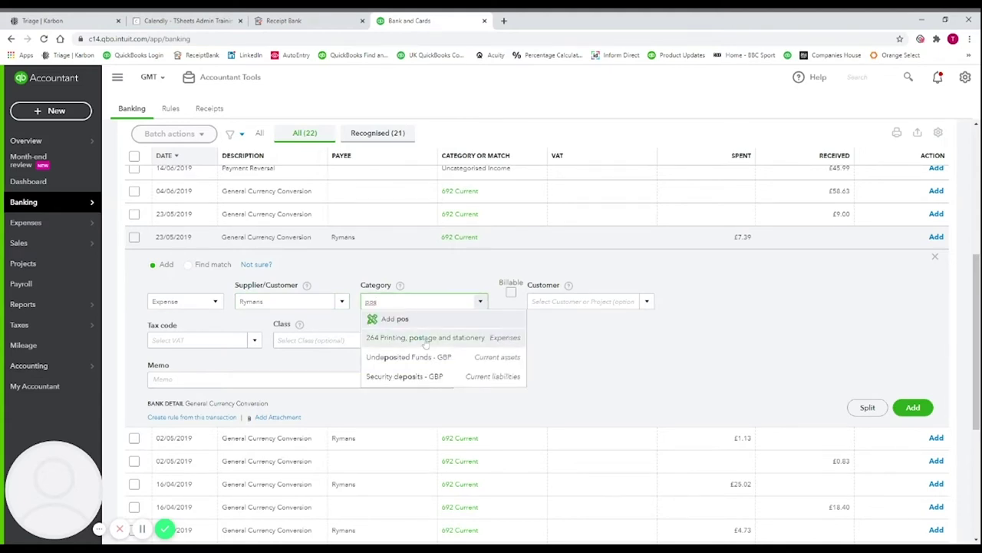
click(494, 340)
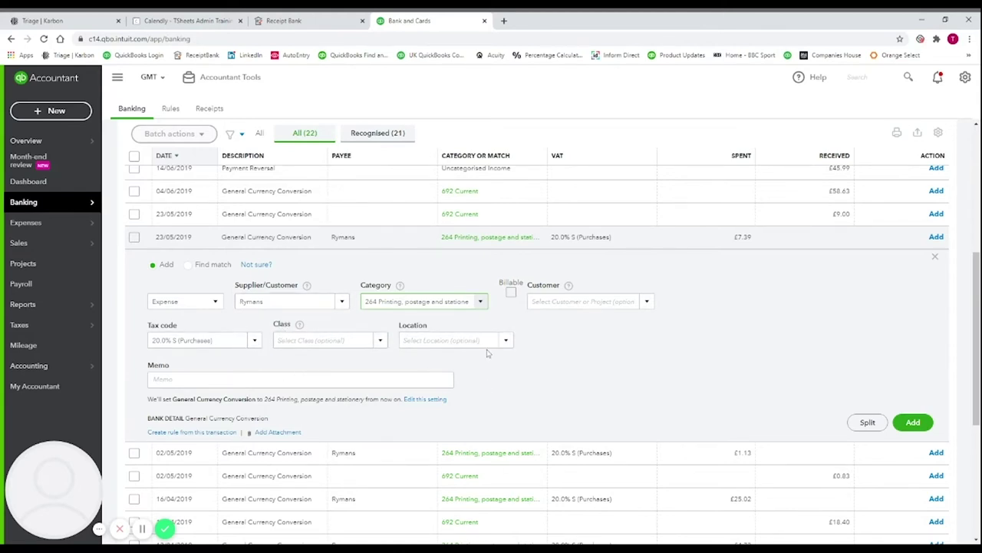
Set the location to Brighton & Hove and add the £7.39 Rymans expense
click(375, 345)
click(506, 340)
click(430, 377)
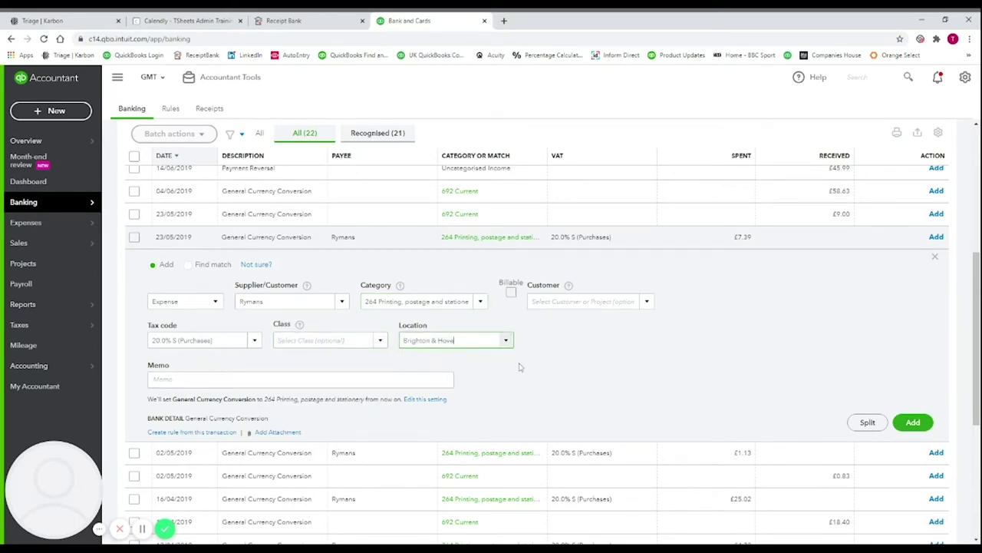
click(913, 423)
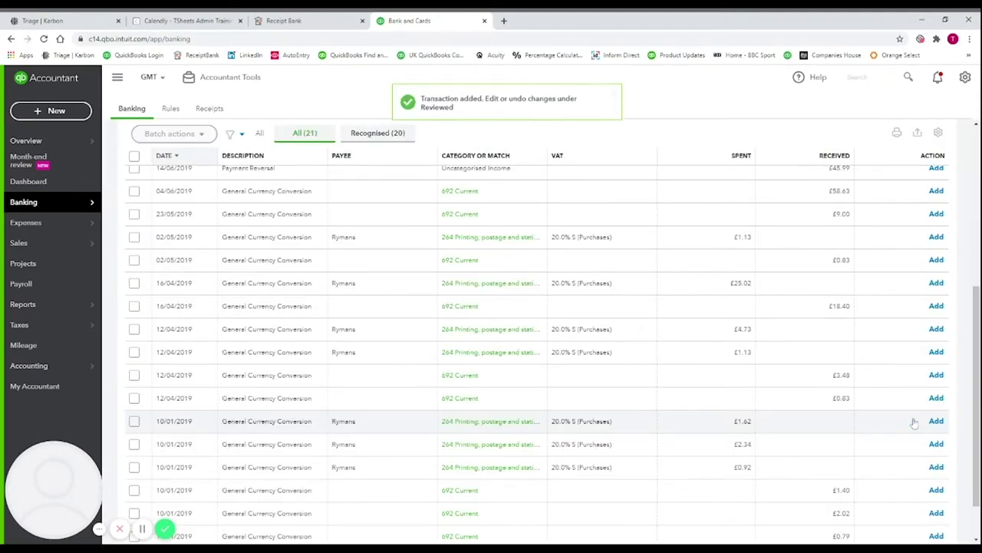
scroll(619, 355, up, 3)
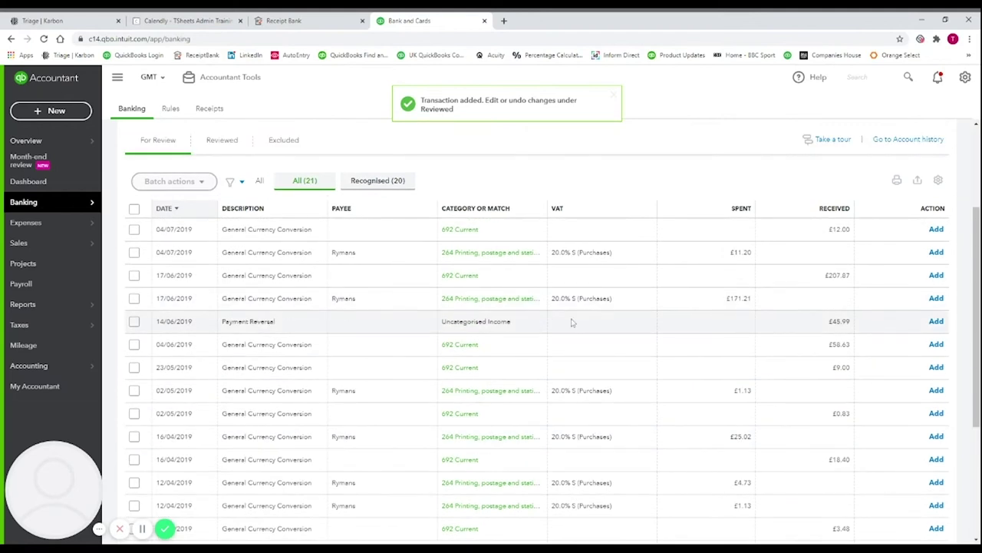
scroll(572, 322, up, 3)
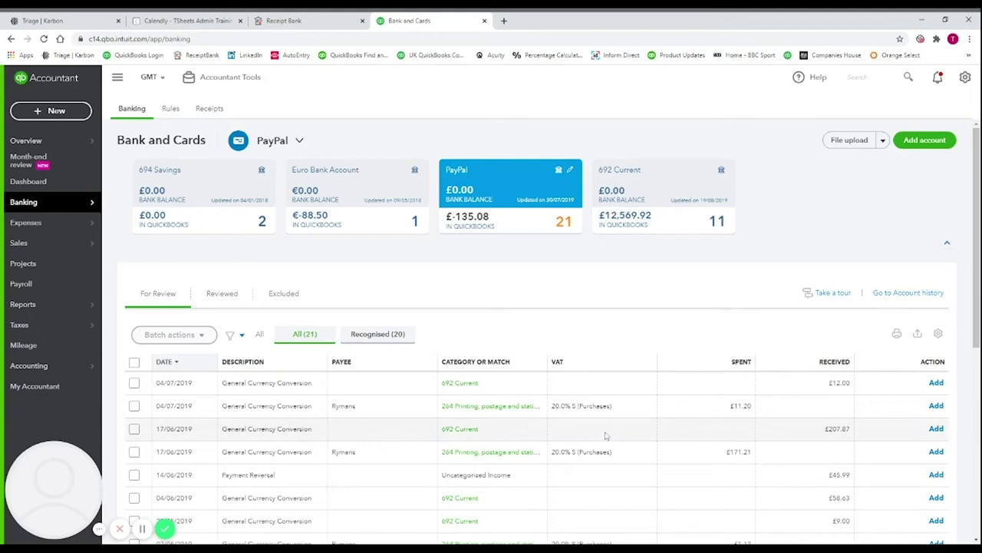
Switch to 692 Current, expand the Vodafone transaction and open its applied Vodafone rule
click(634, 200)
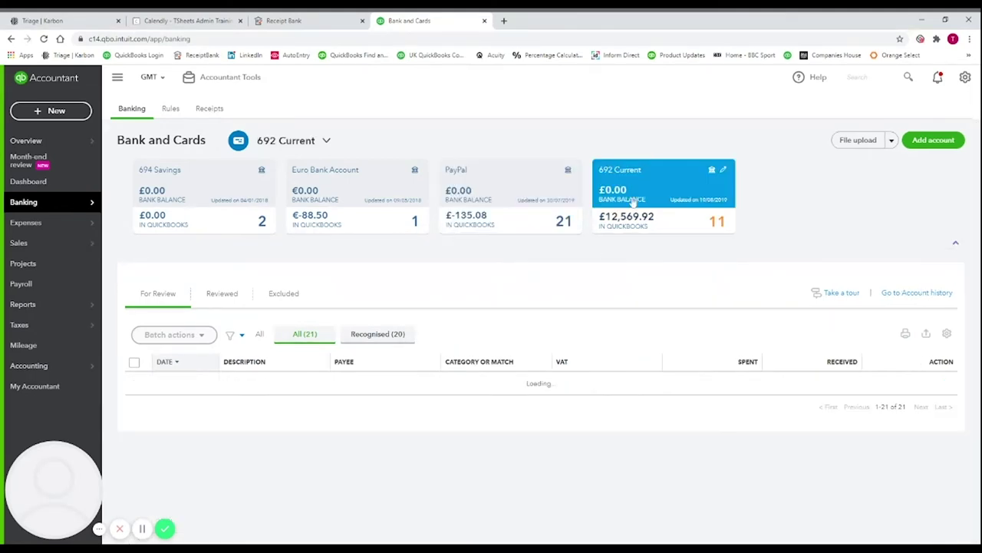
scroll(558, 332, down, 1)
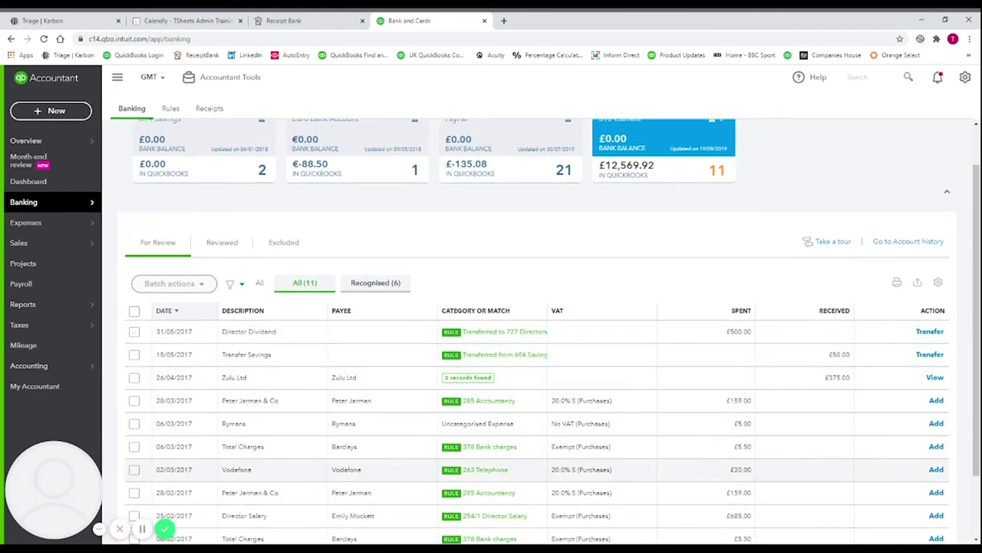
click(375, 478)
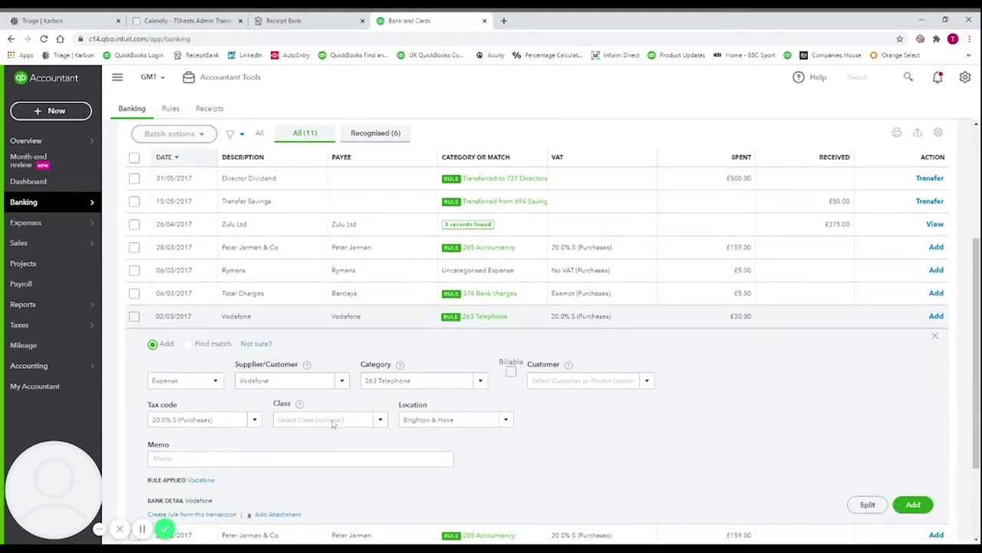
click(201, 481)
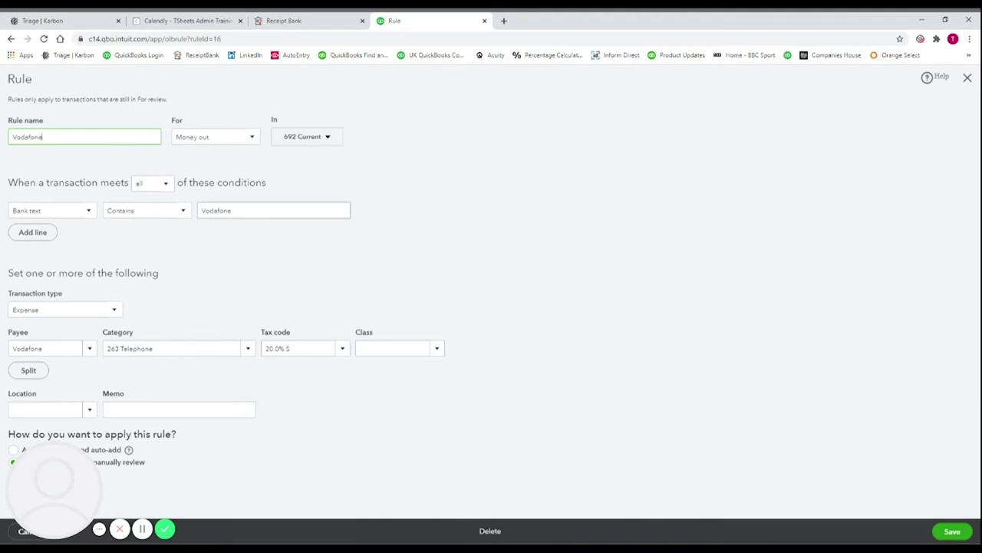
Check the Vodafone rule's Bank text condition and location options, then save it unchanged
drag(227, 216, 195, 216)
click(232, 210)
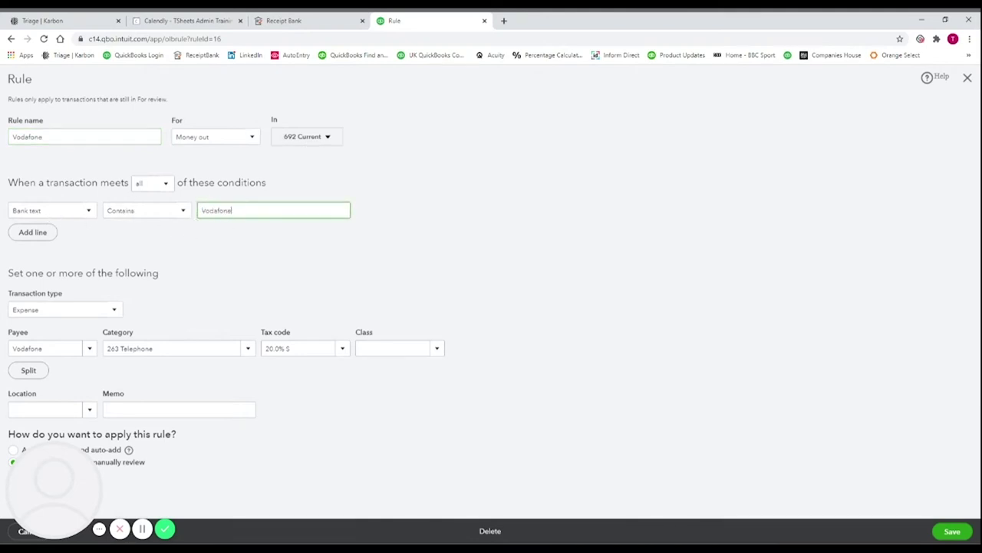
click(86, 218)
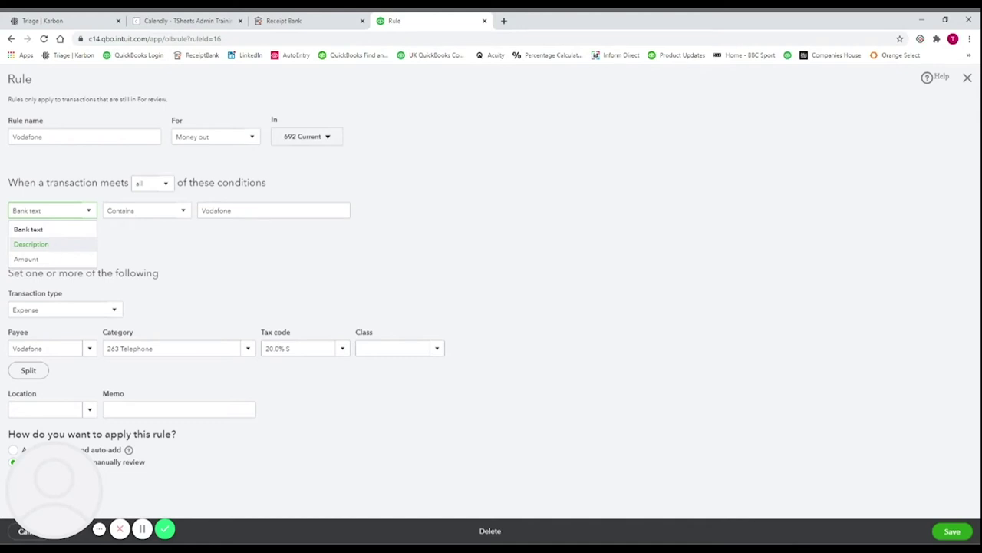
click(153, 244)
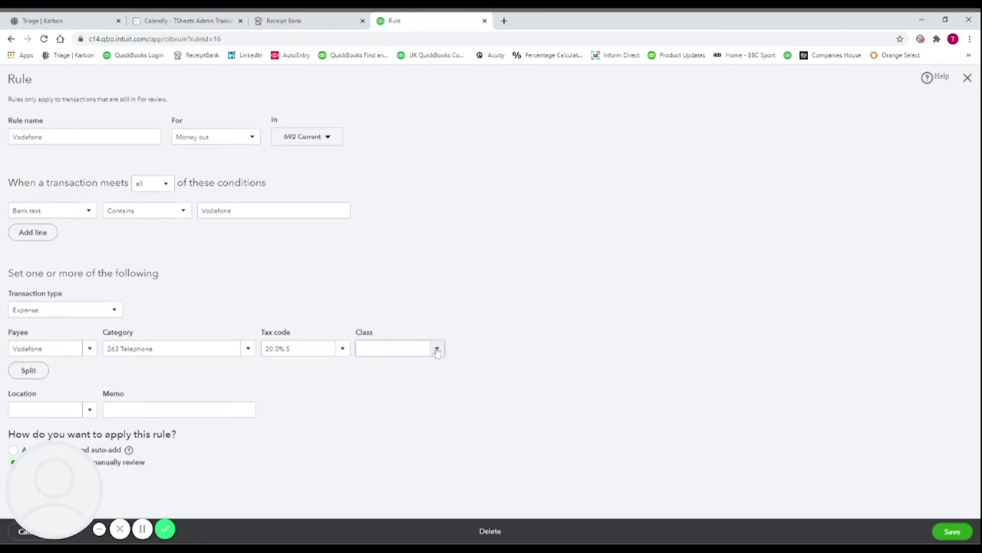
click(90, 409)
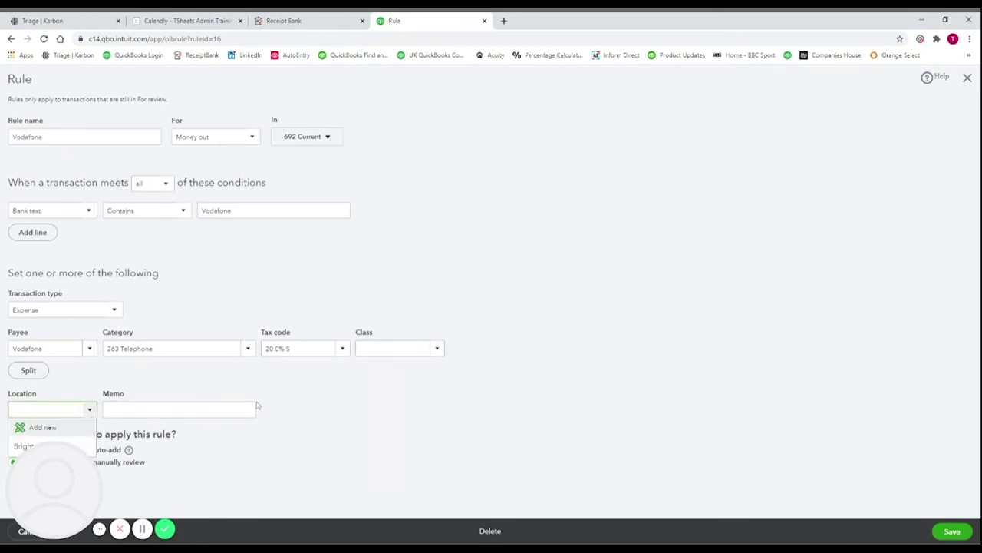
key(Escape)
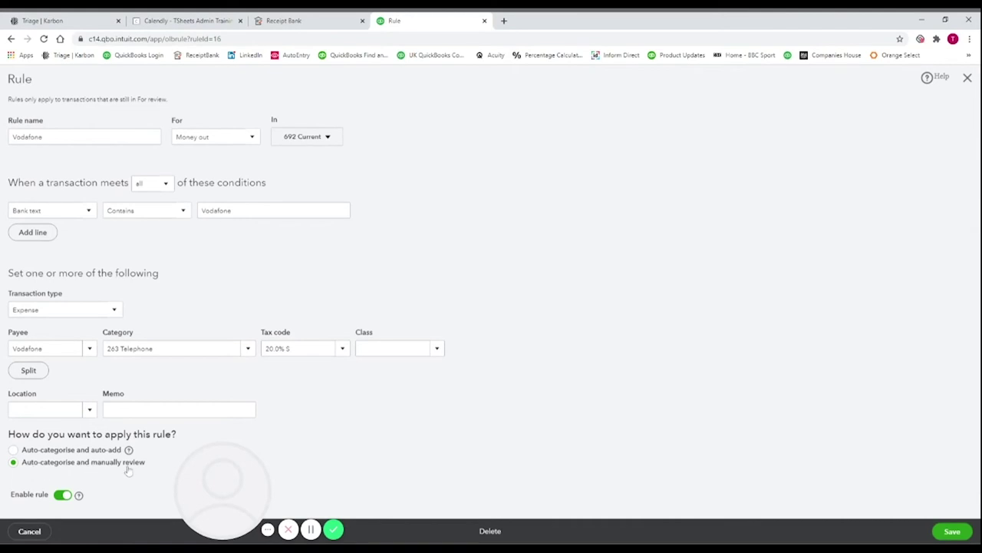
click(964, 537)
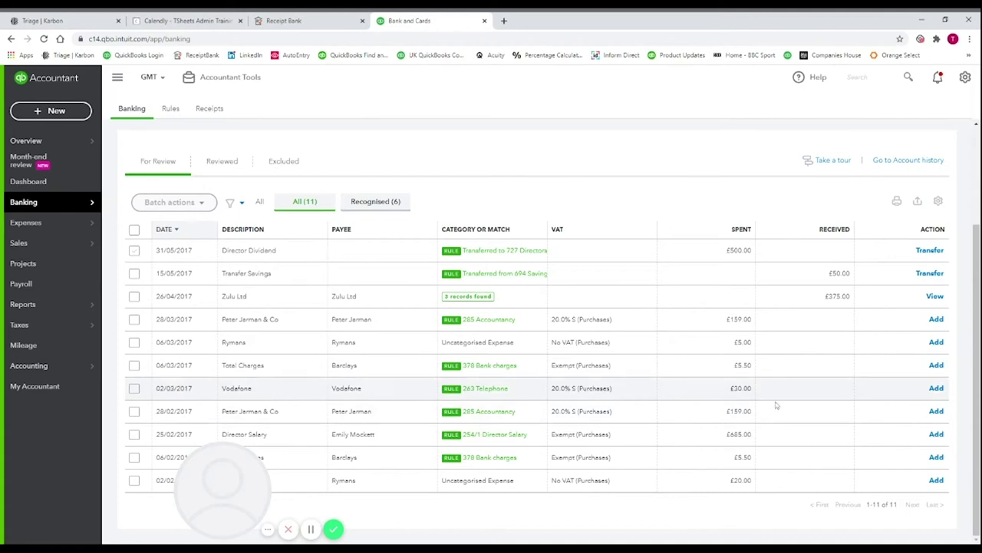
Add the £30.00 Vodafone payment, glance at the Rules list, and return to the 692 Current feed
click(938, 389)
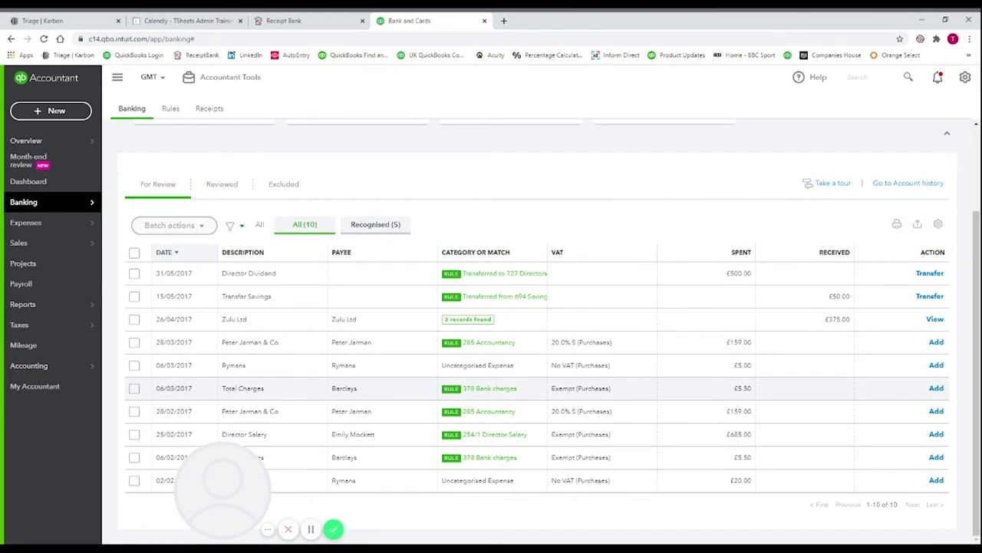
click(170, 109)
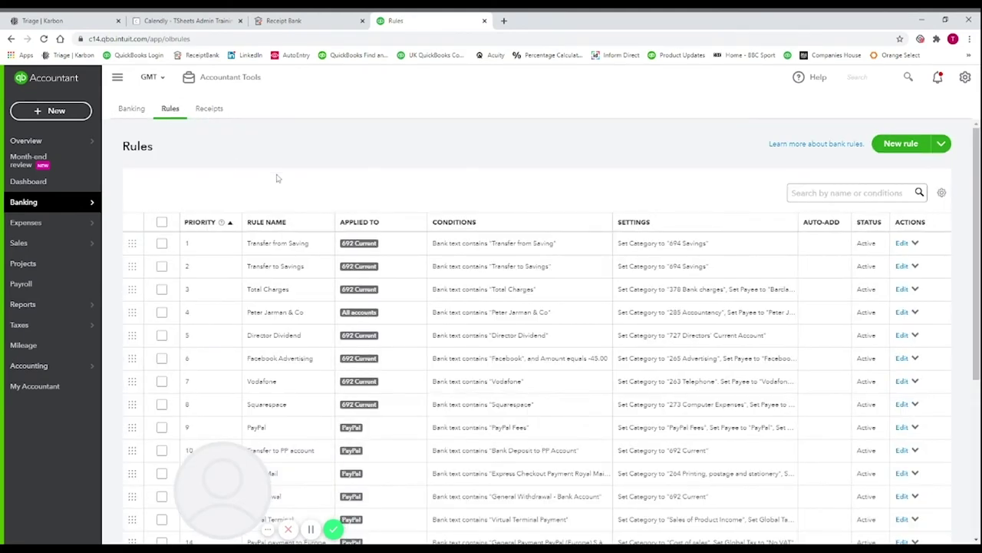
click(131, 108)
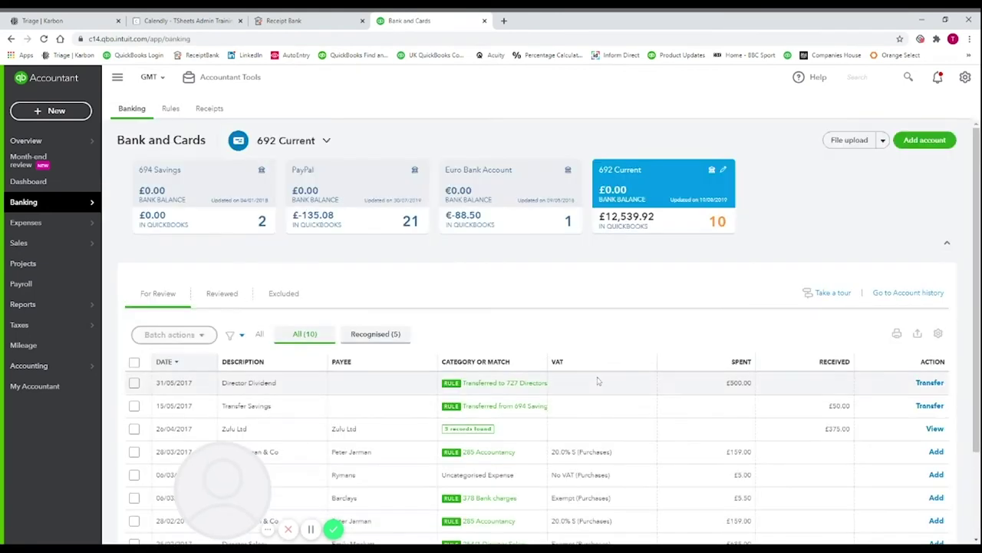
scroll(599, 382, down, 3)
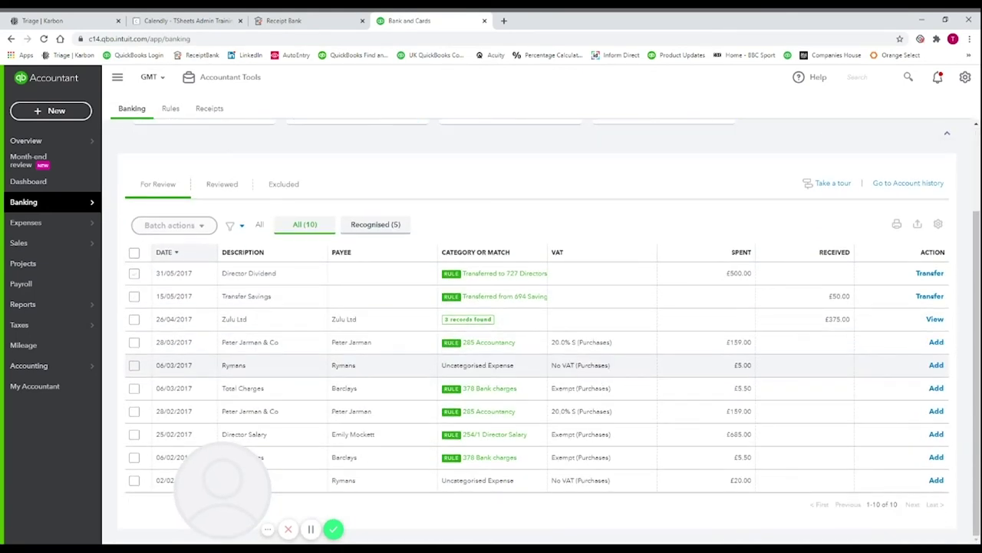
Expand the Rymans £5.00 transaction, create a rule from it, and limit it to 692 Current
click(599, 365)
scroll(530, 358, down, 5)
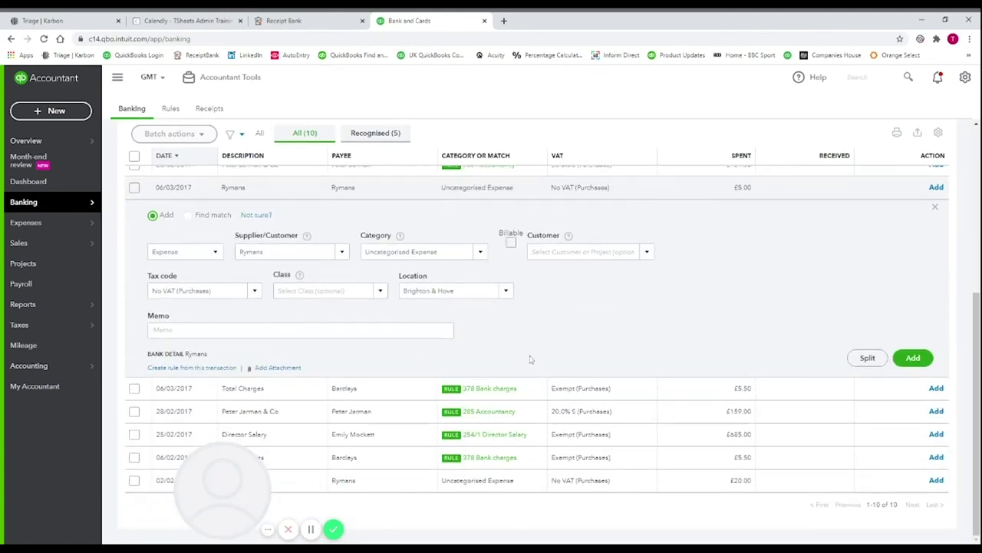
click(186, 370)
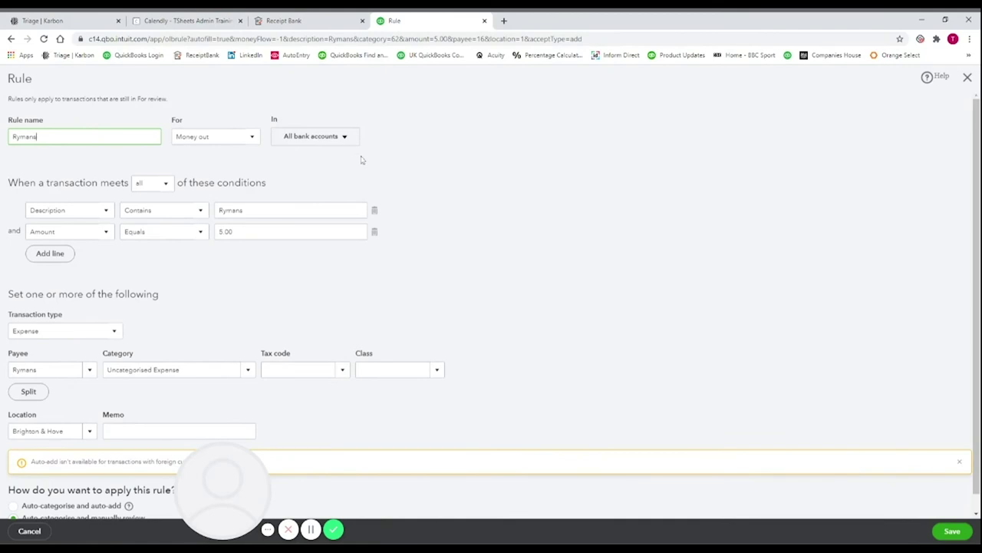
click(341, 139)
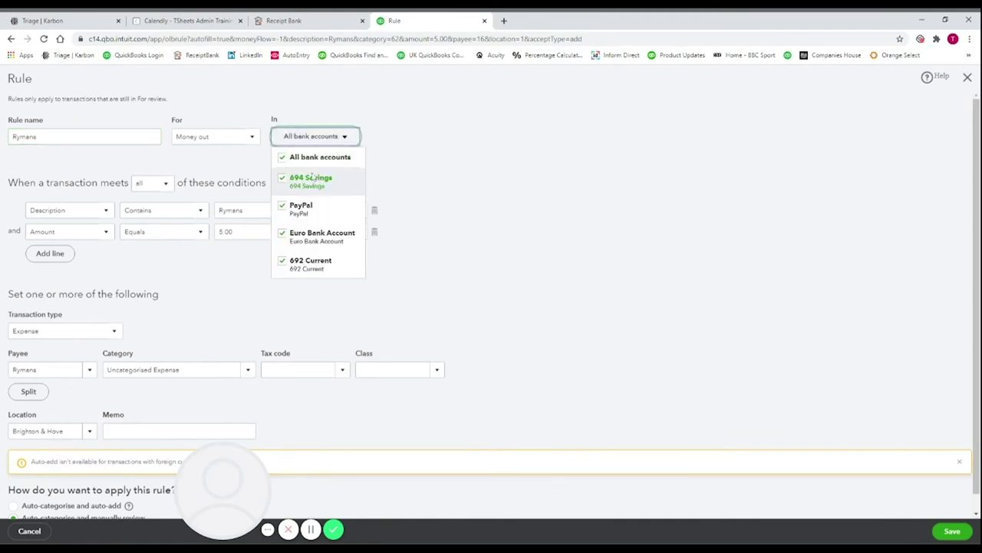
click(313, 162)
click(310, 261)
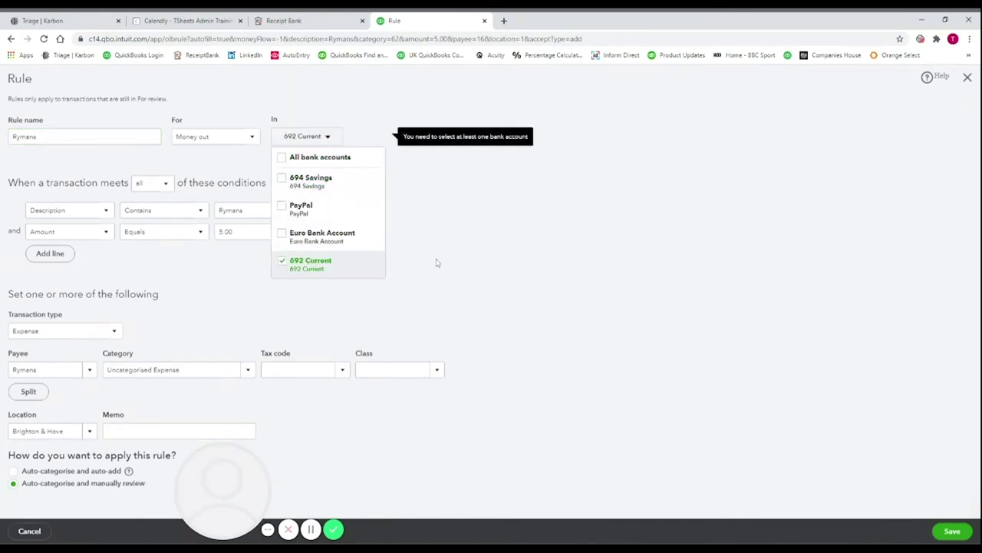
click(439, 258)
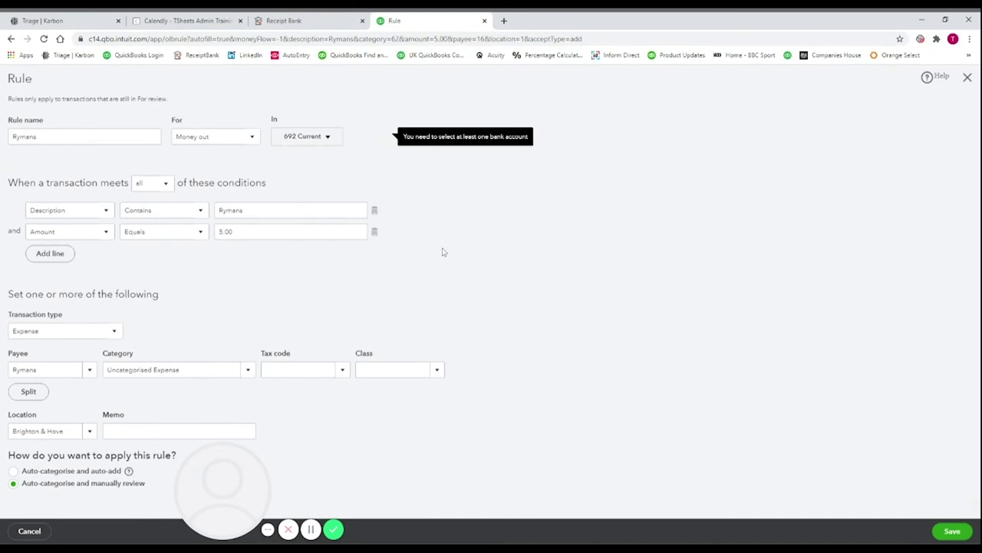
Change the first condition to Bank text containing Rymans, leaving the 5.00 amount unchanged
click(93, 218)
key(Down)
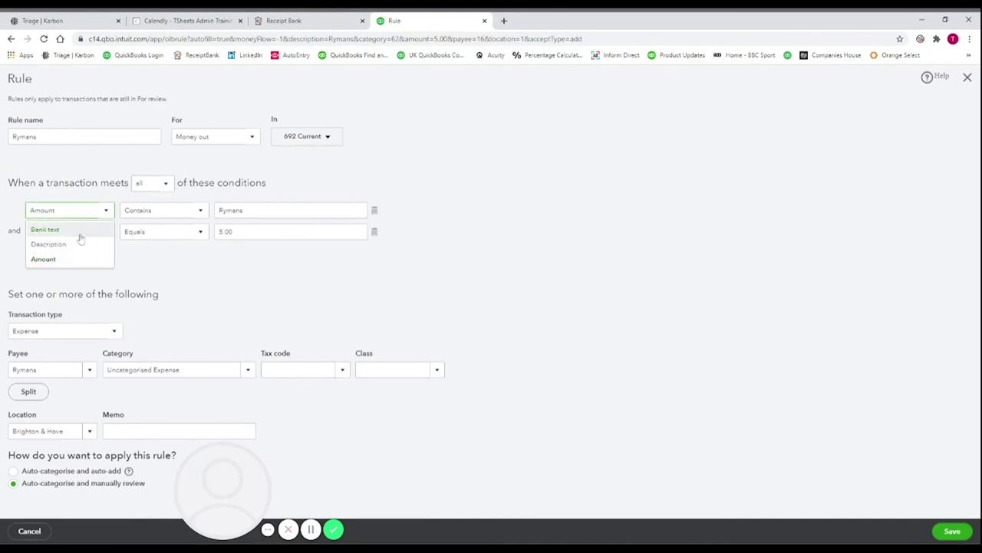
click(77, 230)
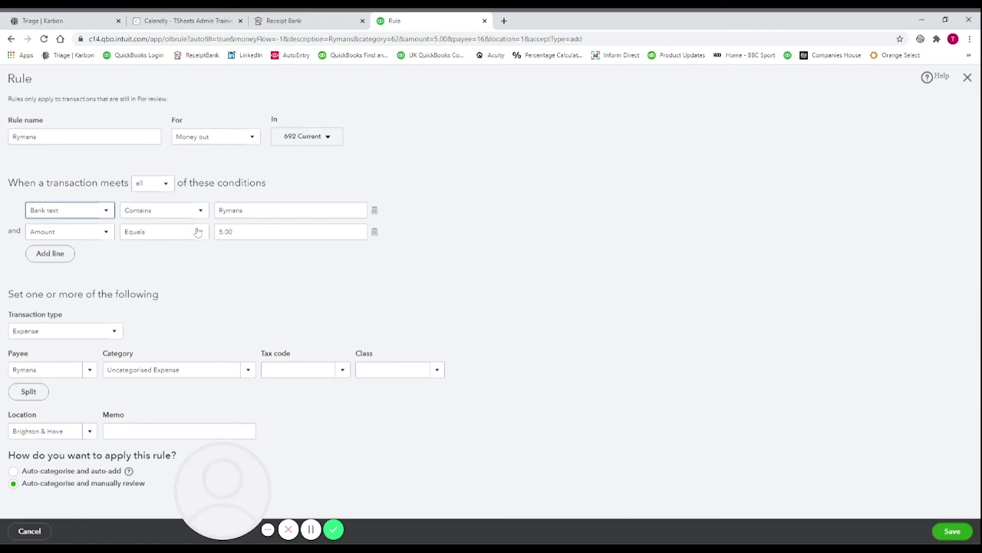
click(290, 232)
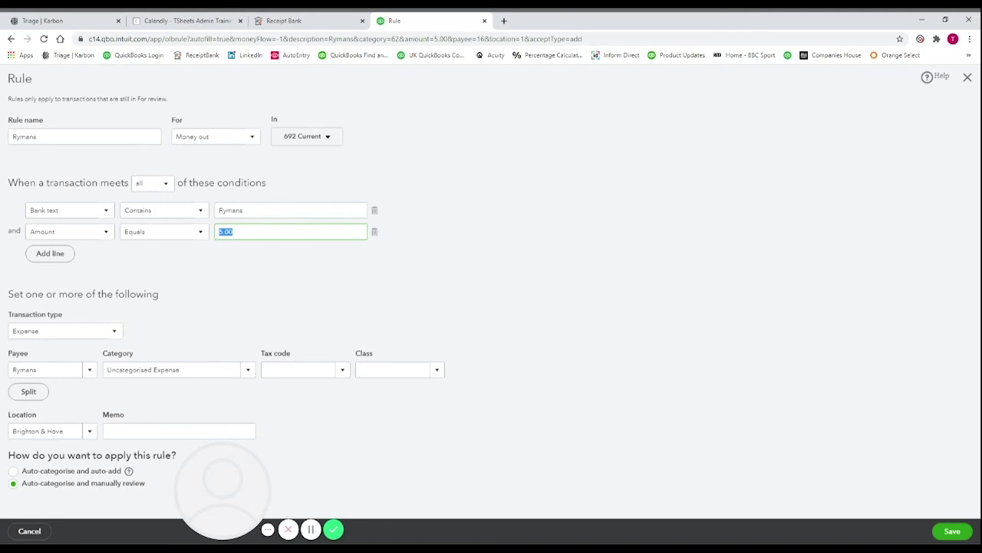
click(287, 256)
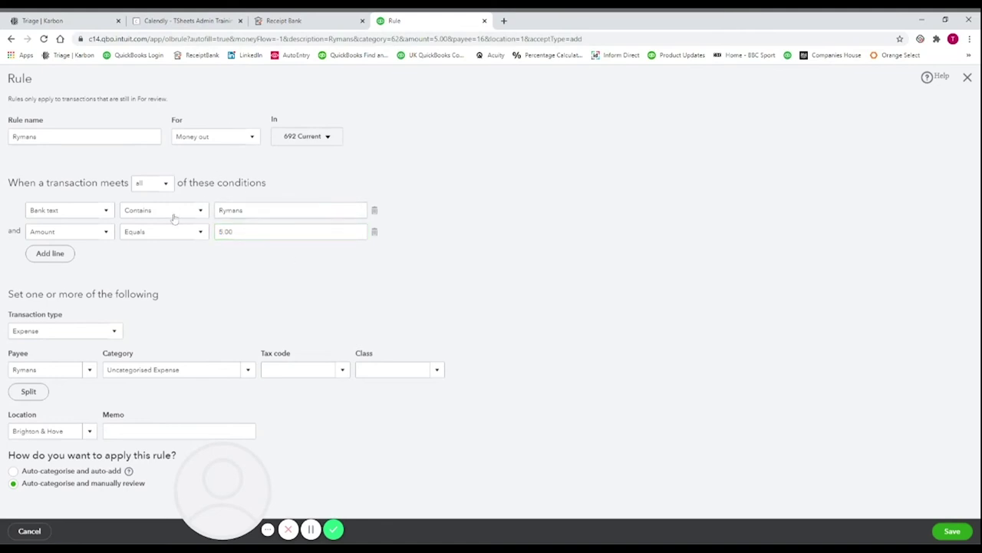
Drop the 5.00 amount condition, set category 264 Printing, postage and stationery, keep Brighton & Hove
click(375, 235)
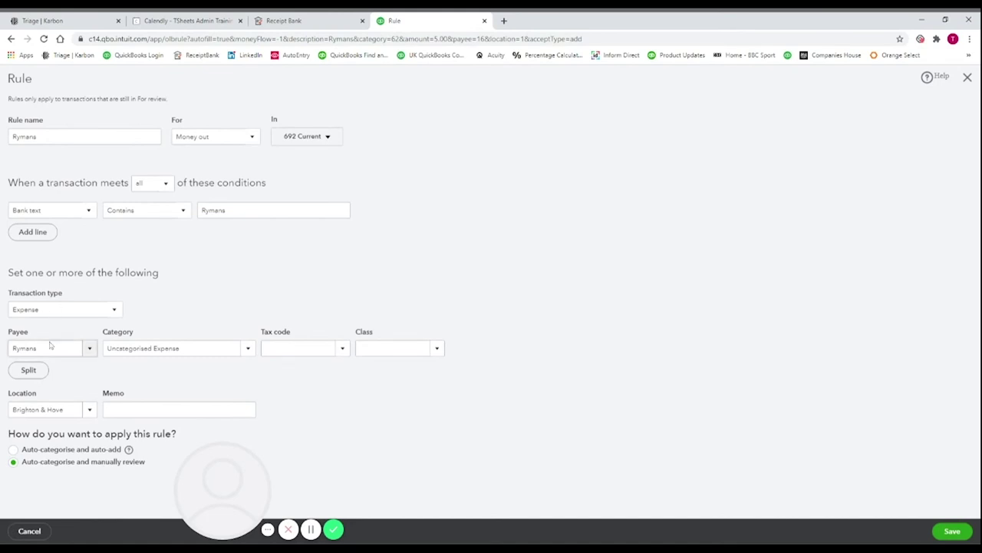
click(154, 348)
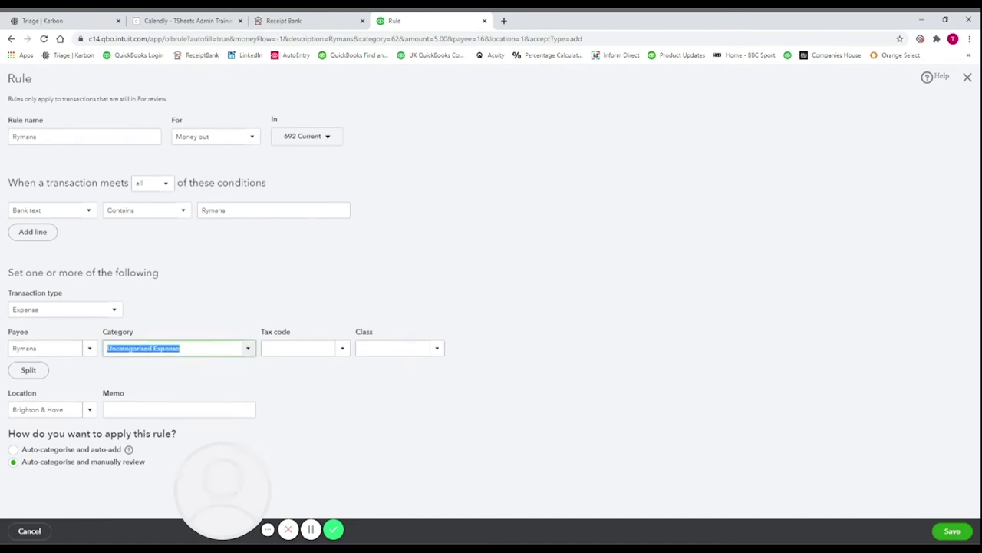
text(Prin)
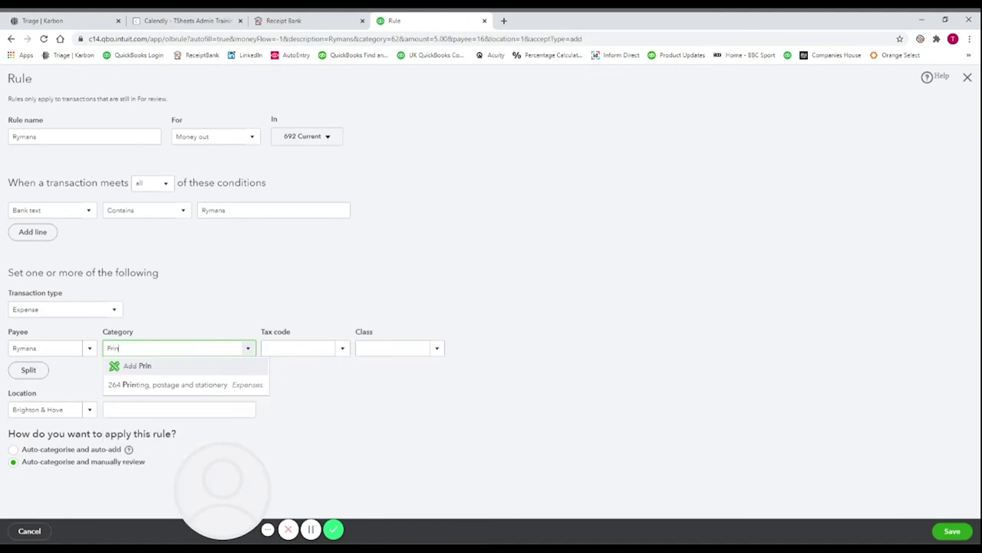
click(123, 384)
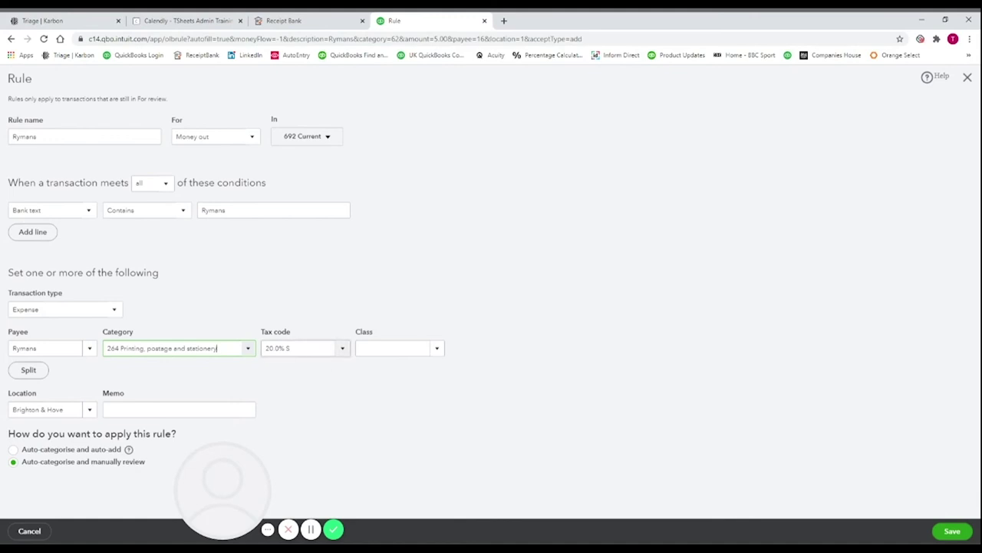
drag(63, 410, 8, 412)
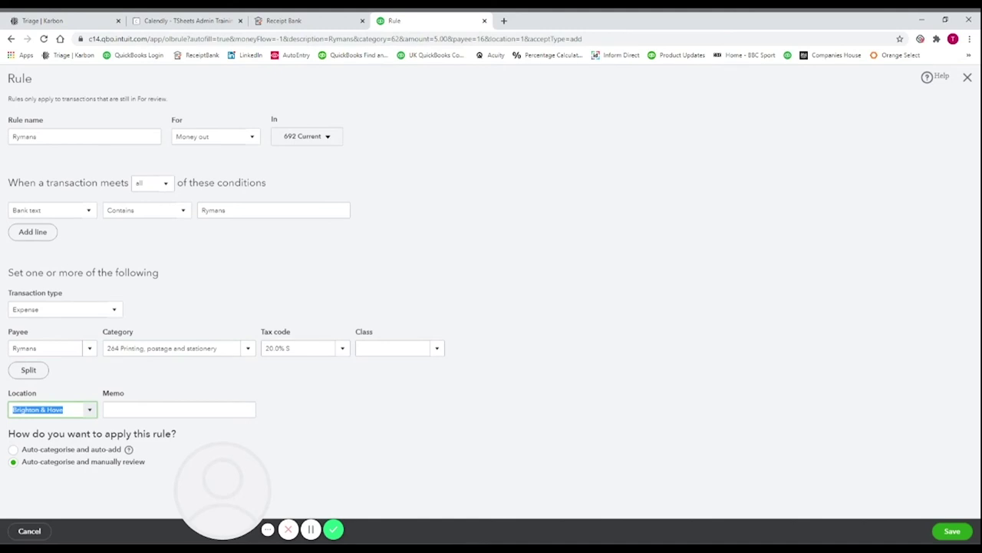
click(90, 409)
click(62, 451)
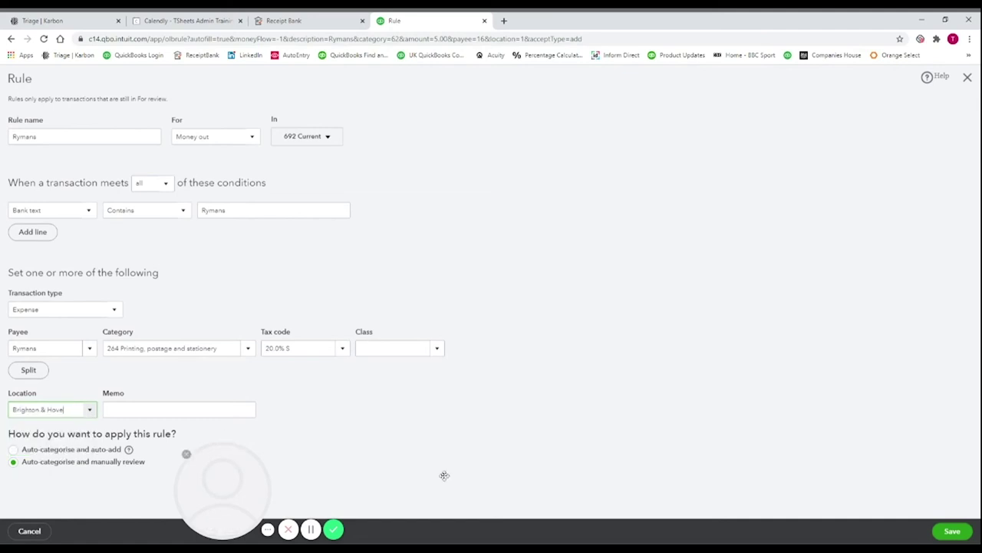
Save the Rymans rule, check the £5.00 Rymans row, and add it to the books
click(968, 528)
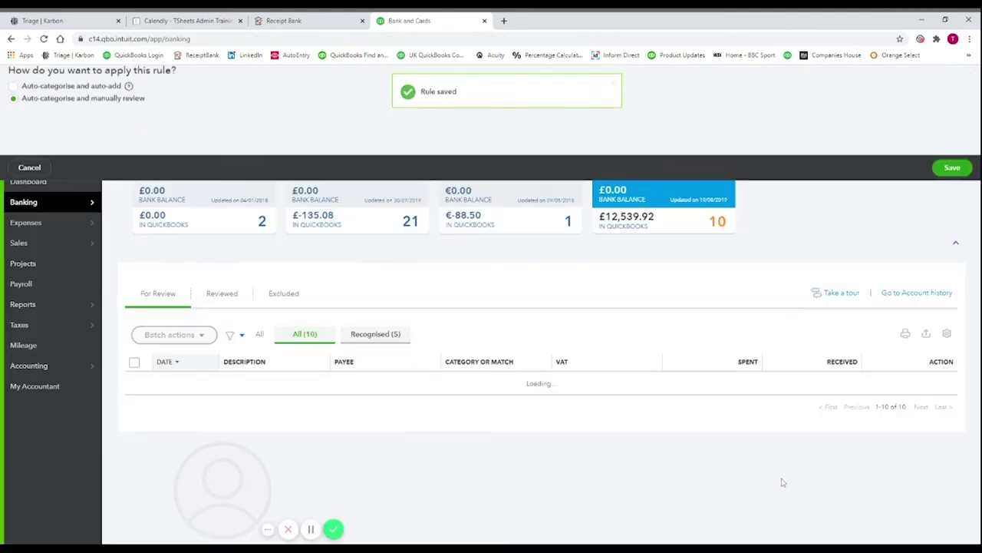
scroll(622, 433, down, 1)
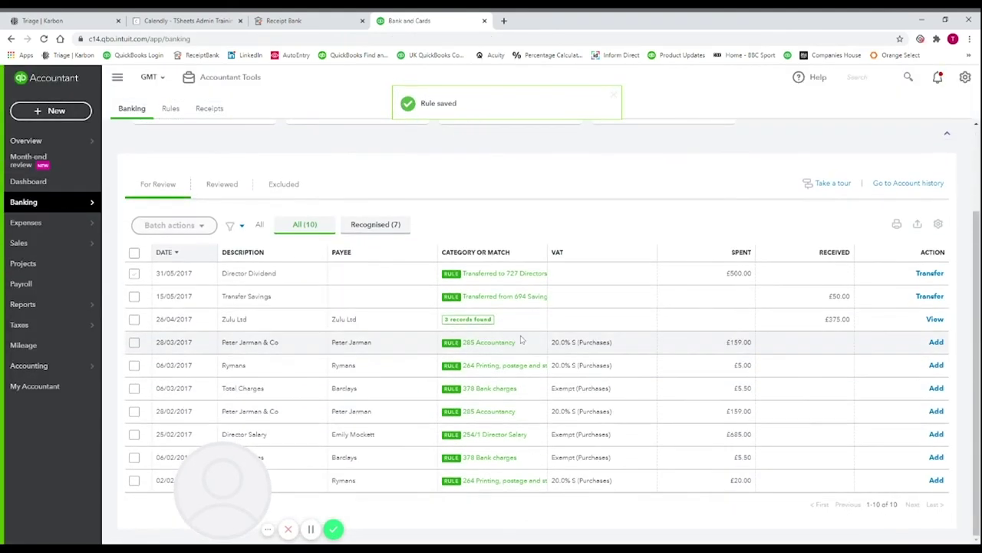
click(470, 374)
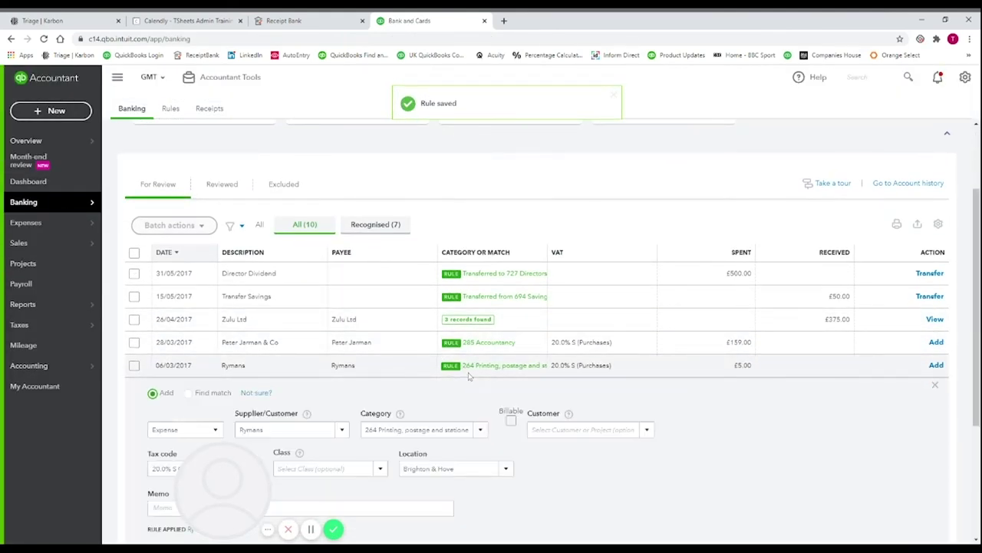
scroll(317, 328, down, 1)
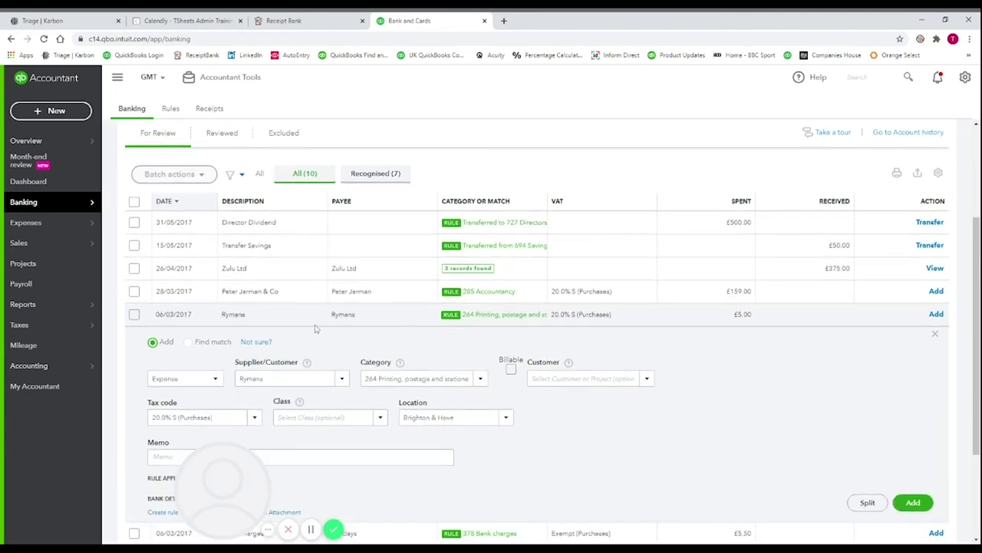
click(641, 320)
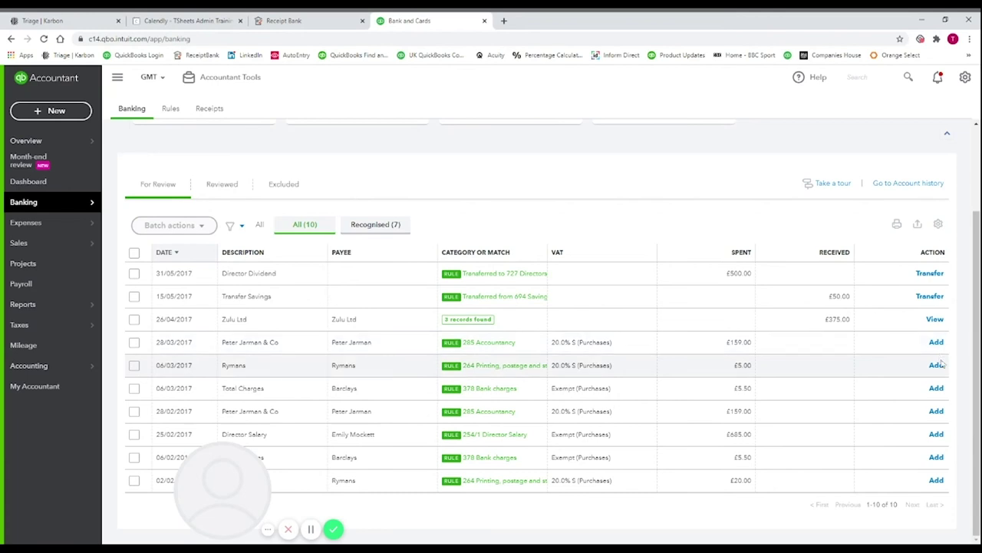
click(937, 366)
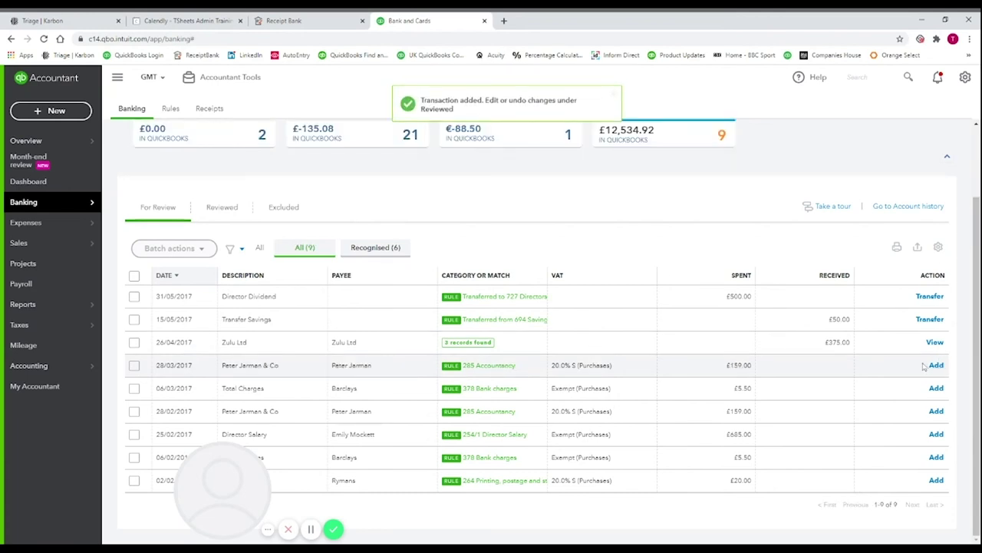
scroll(499, 345, up, 2)
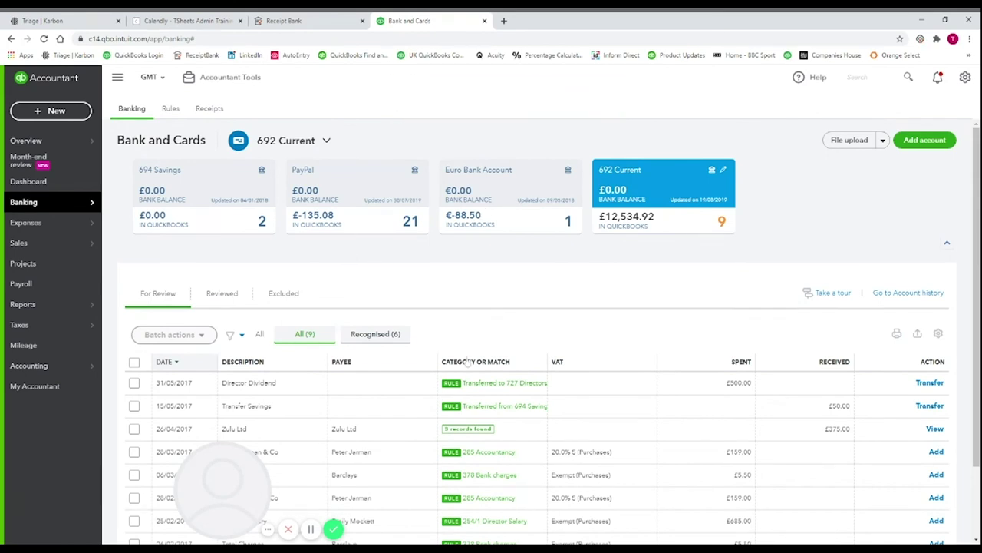
scroll(468, 362, down, 1)
scroll(476, 362, up, 1)
scroll(499, 365, down, 1)
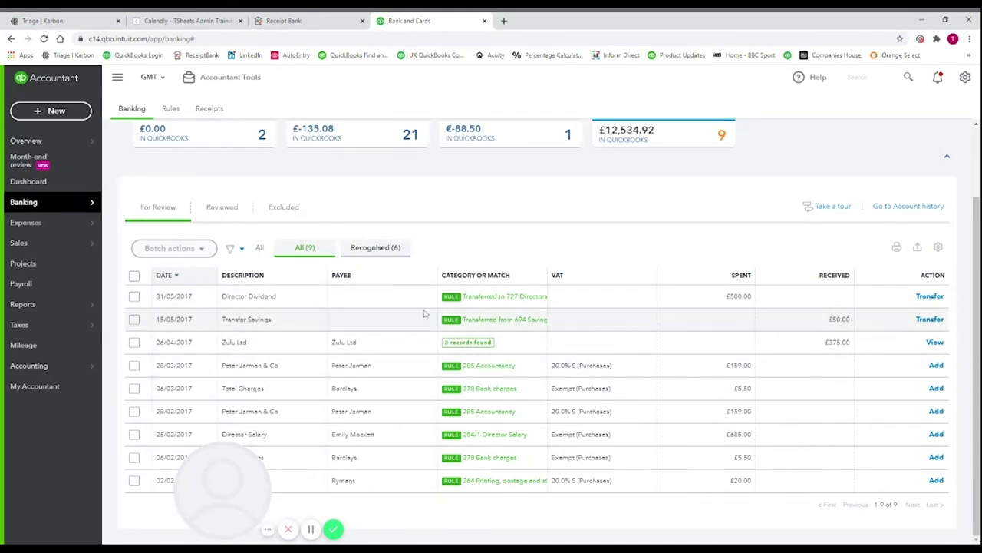
click(553, 345)
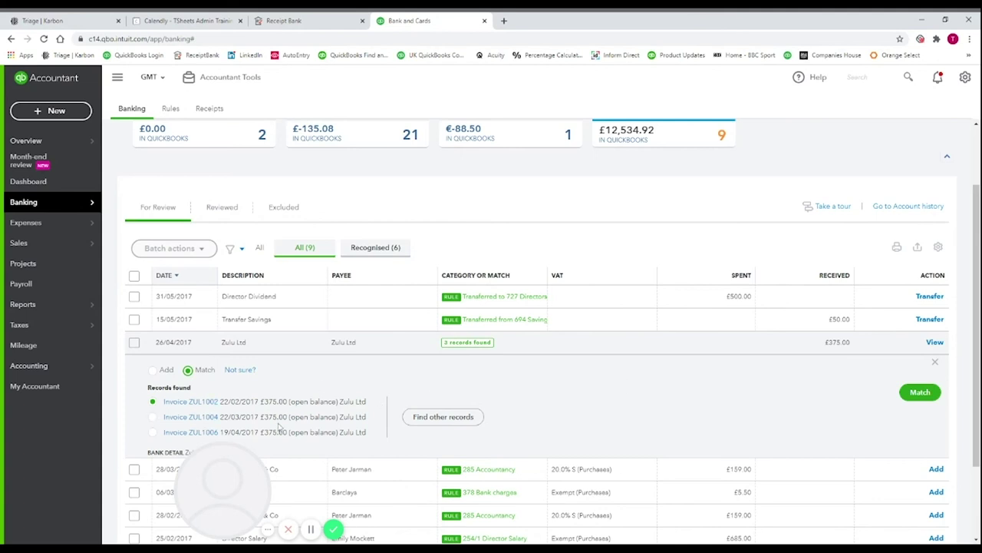
click(153, 418)
click(756, 344)
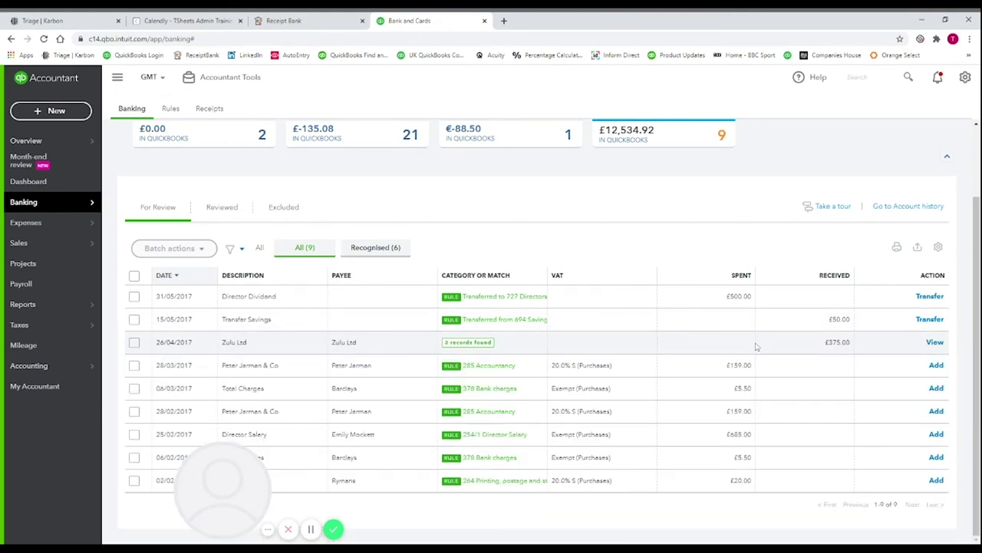
scroll(626, 356, up, 2)
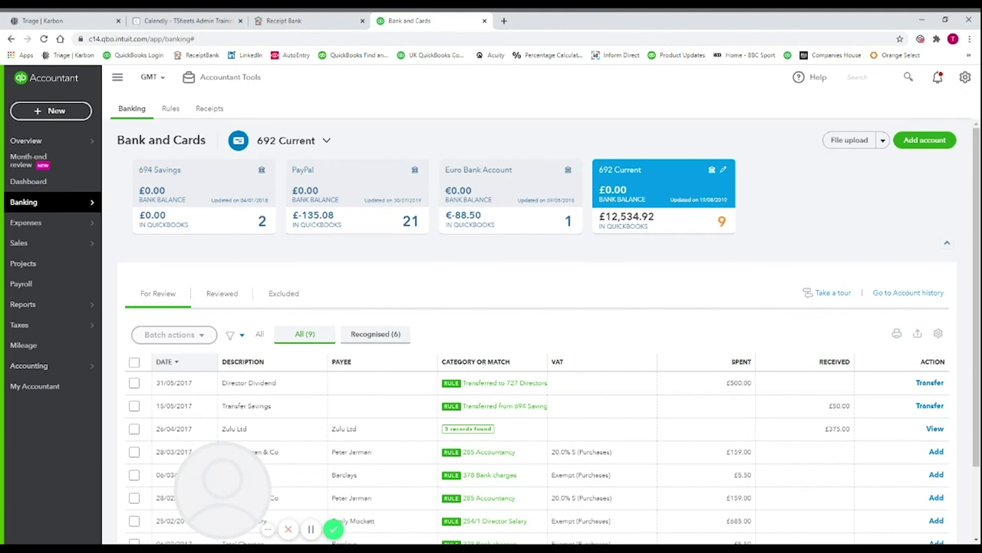
scroll(453, 317, down, 2)
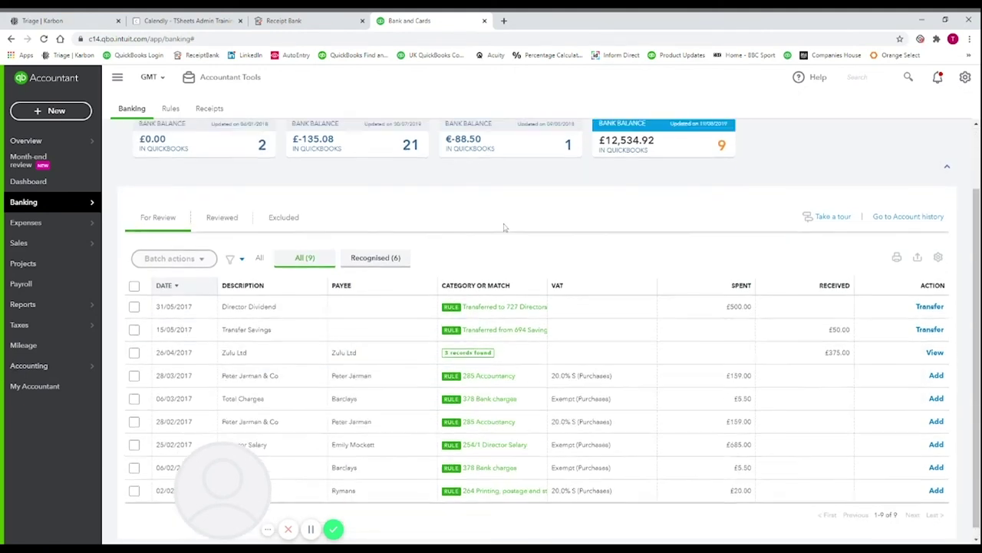
scroll(504, 227, up, 1)
click(721, 425)
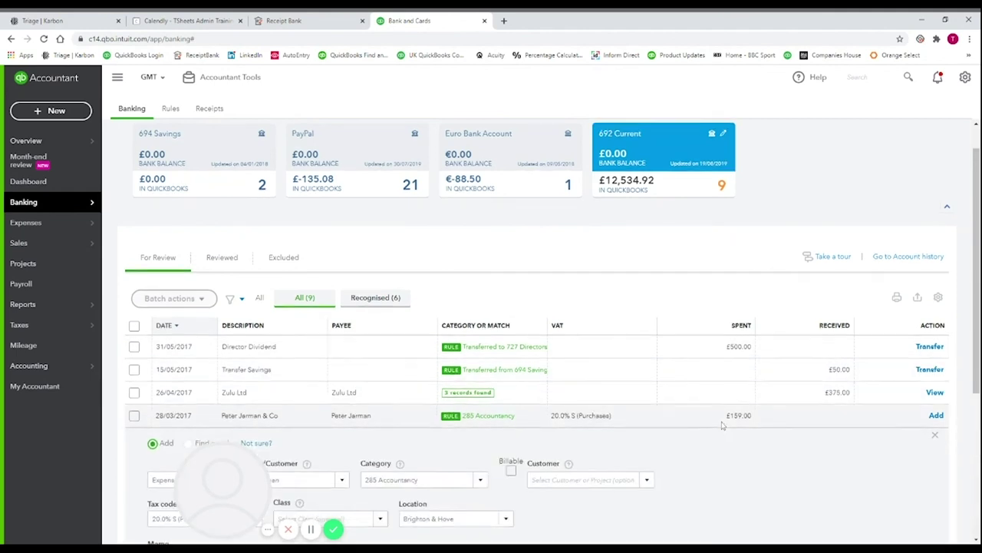
scroll(680, 372, down, 1)
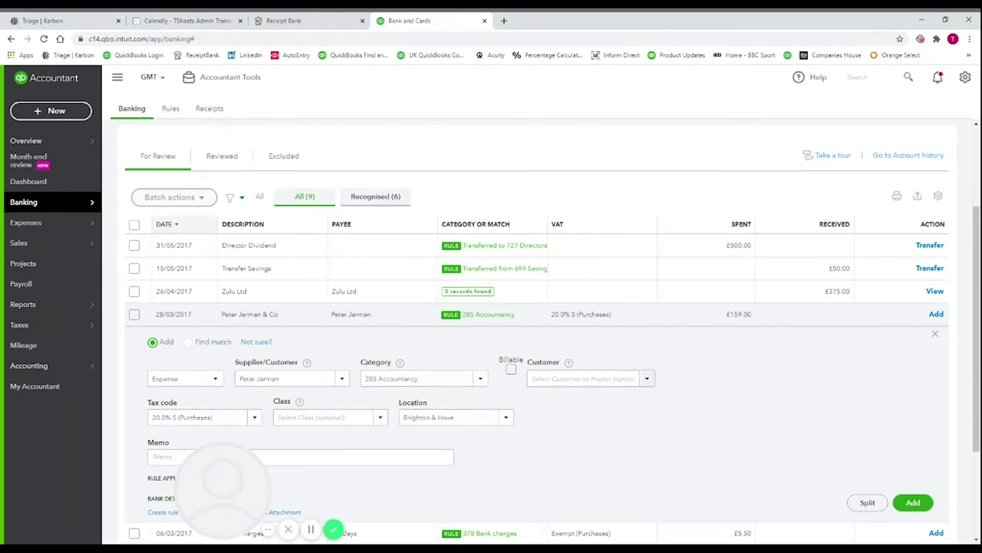
scroll(528, 327, up, 3)
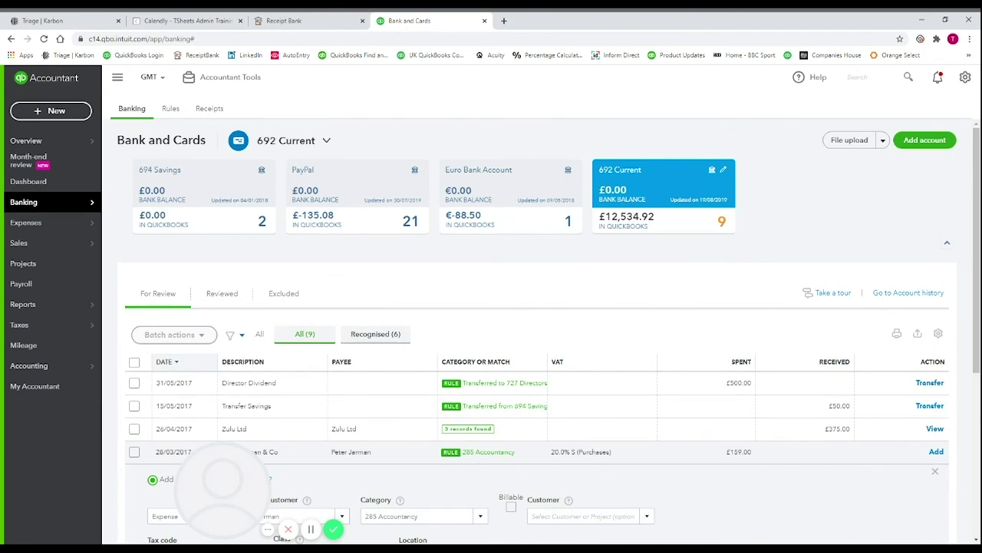
click(558, 462)
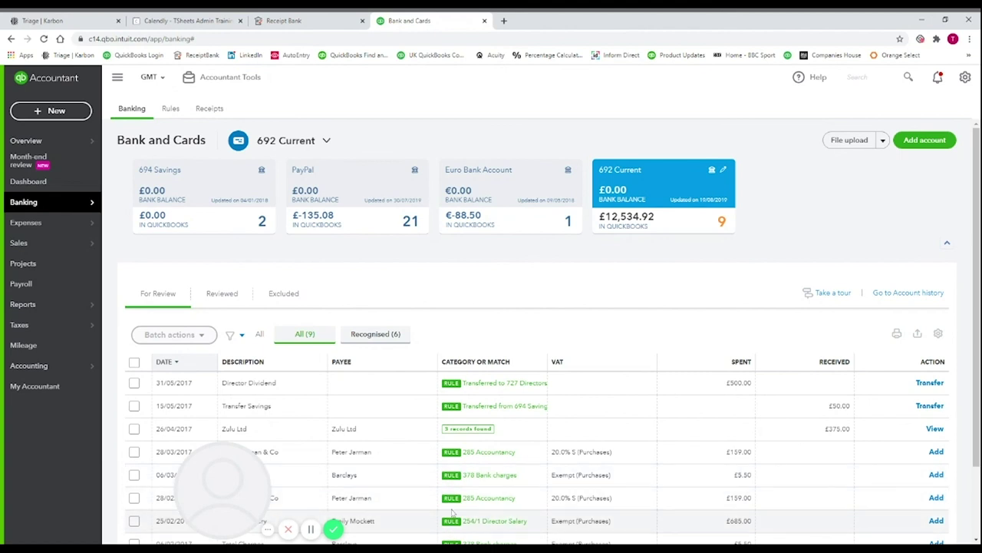
scroll(632, 445, down, 2)
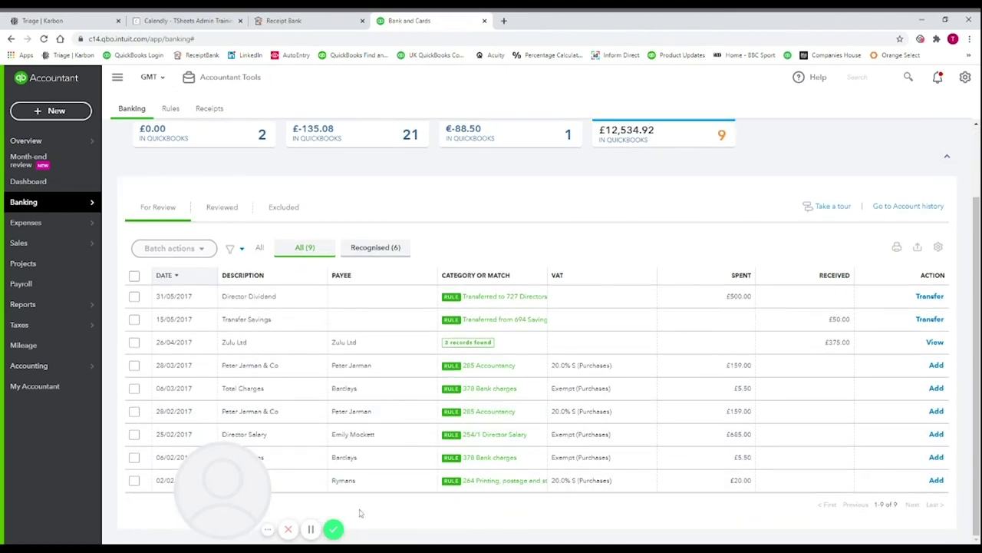
scroll(437, 411, up, 2)
scroll(438, 410, up, 1)
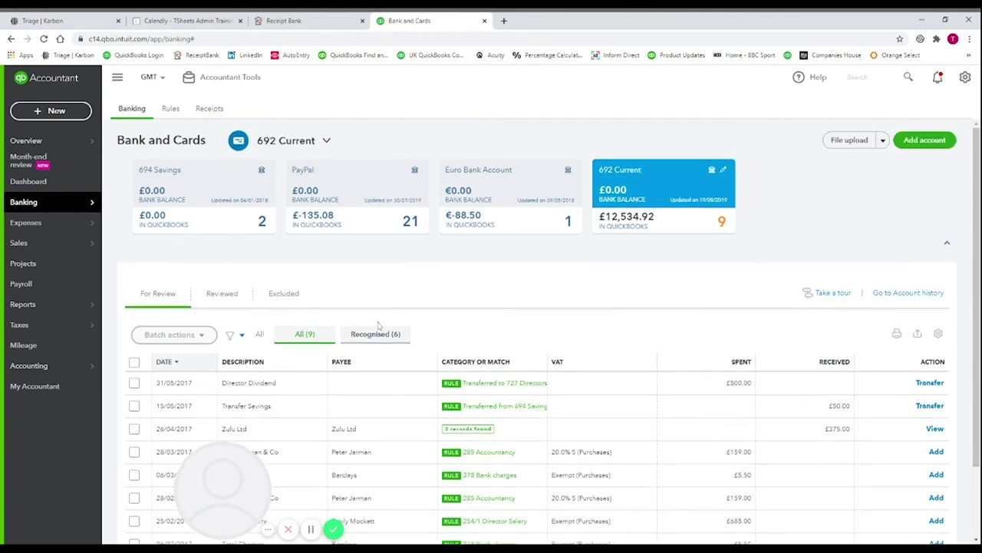
scroll(568, 401, down, 1)
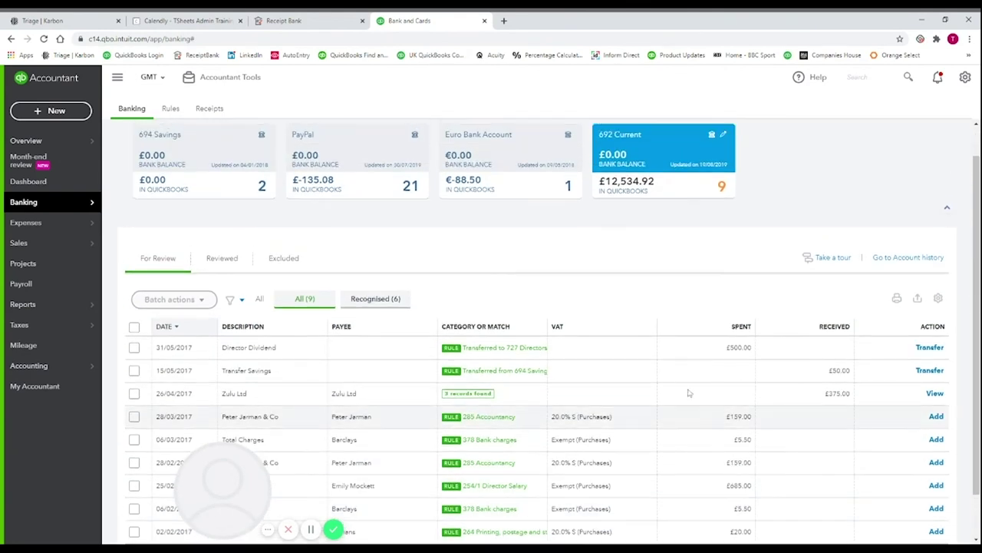
scroll(474, 274, up, 1)
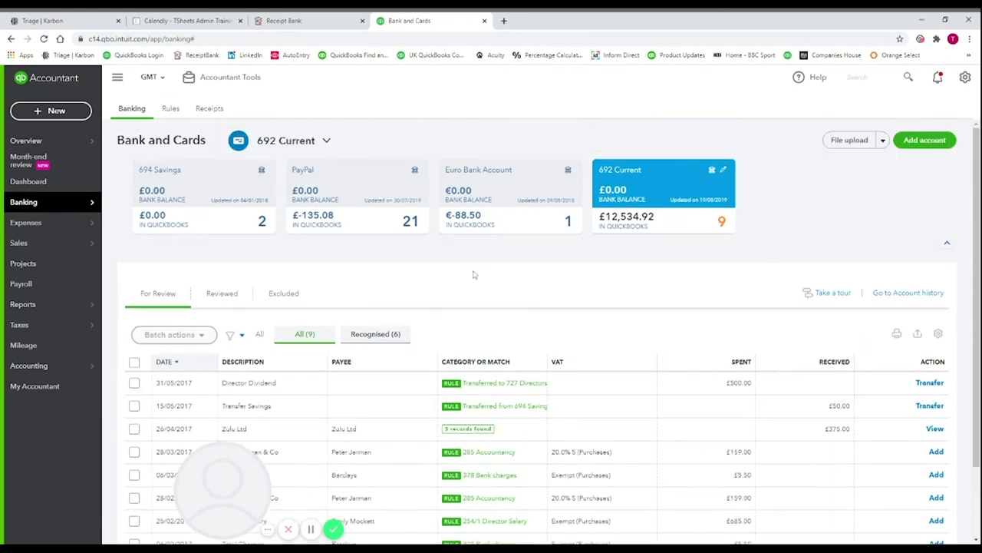